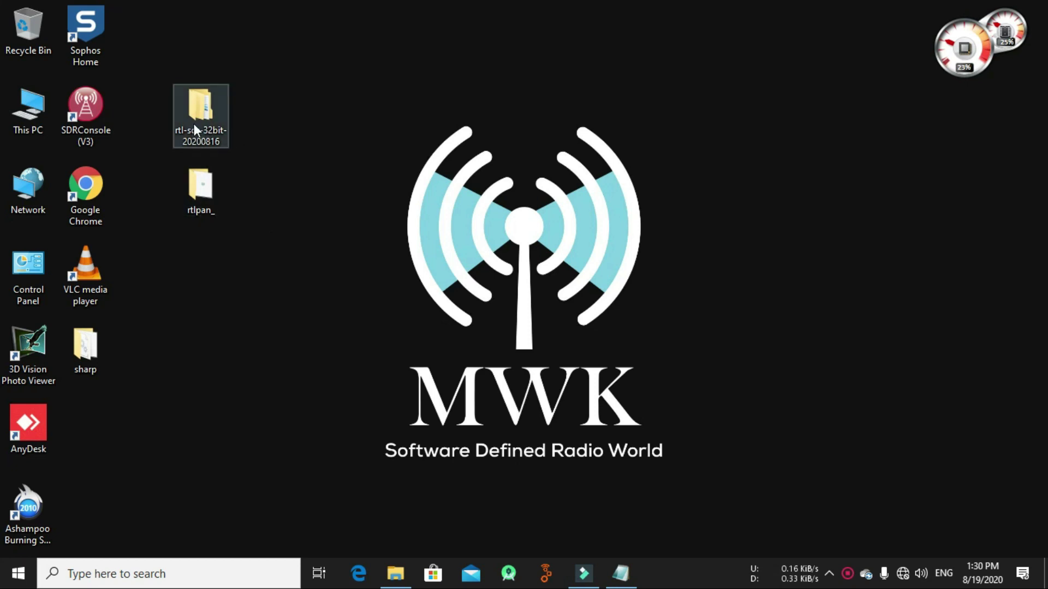
Open the rtl-sdr-32bit-20200816 folder, enlarge it to find rtl_power, then close it.
left_click(267, 144)
double_click(480, 168)
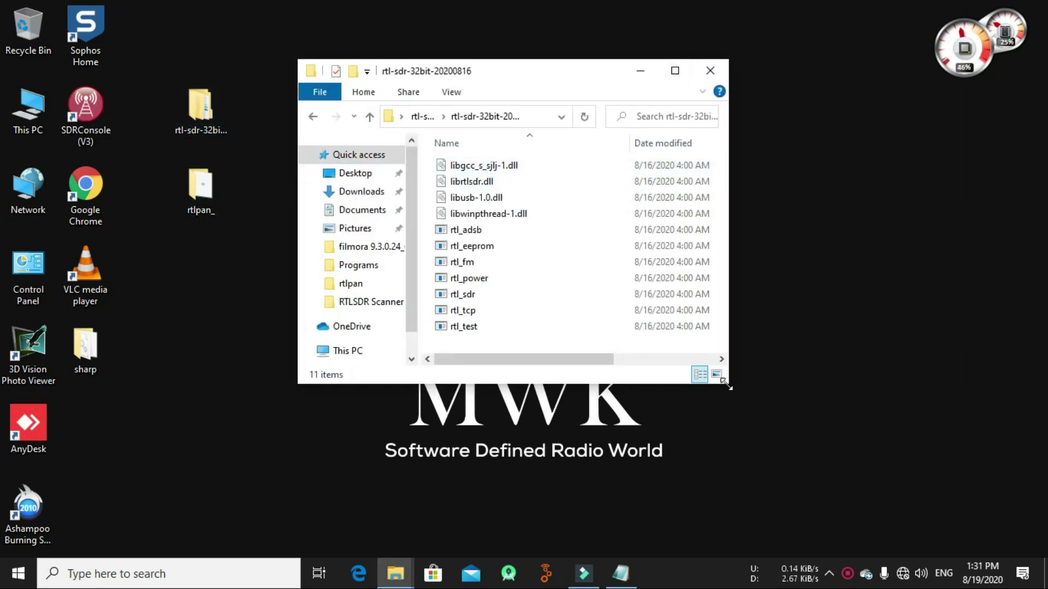
left_click_drag(732, 386, 762, 417)
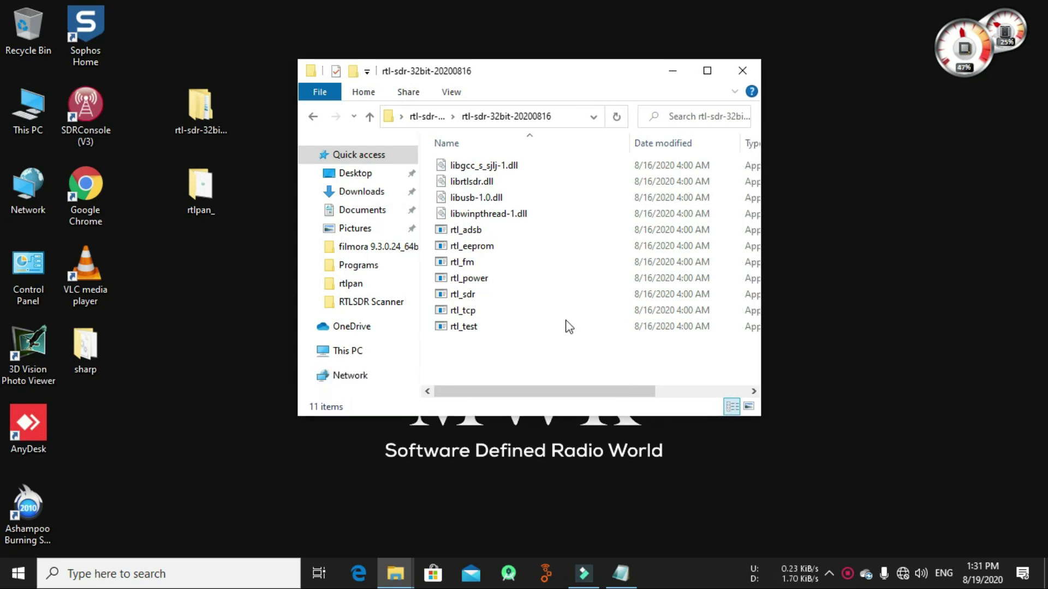
left_click(486, 284)
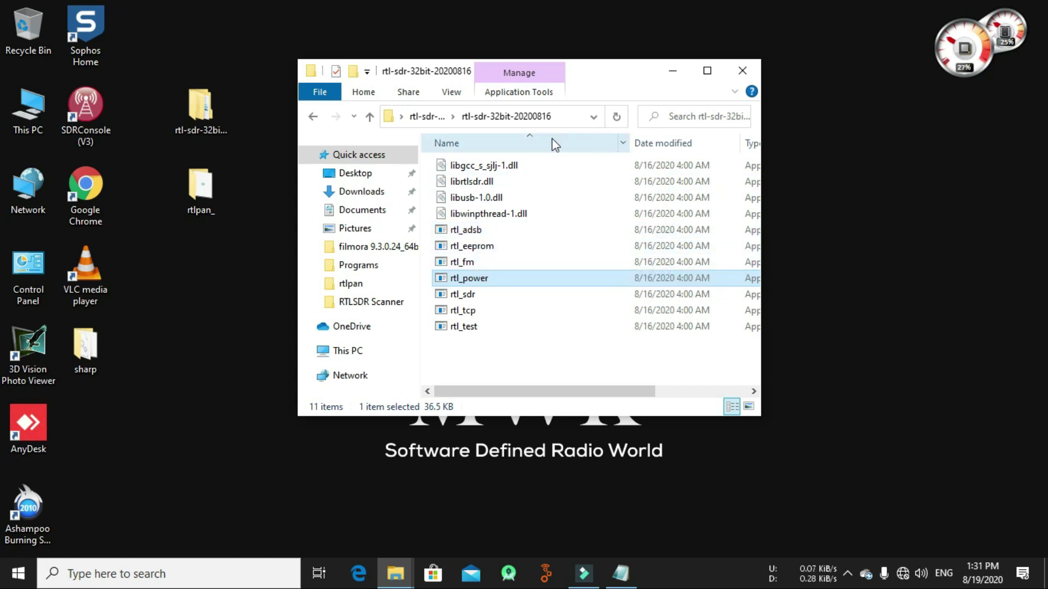
left_click(748, 70)
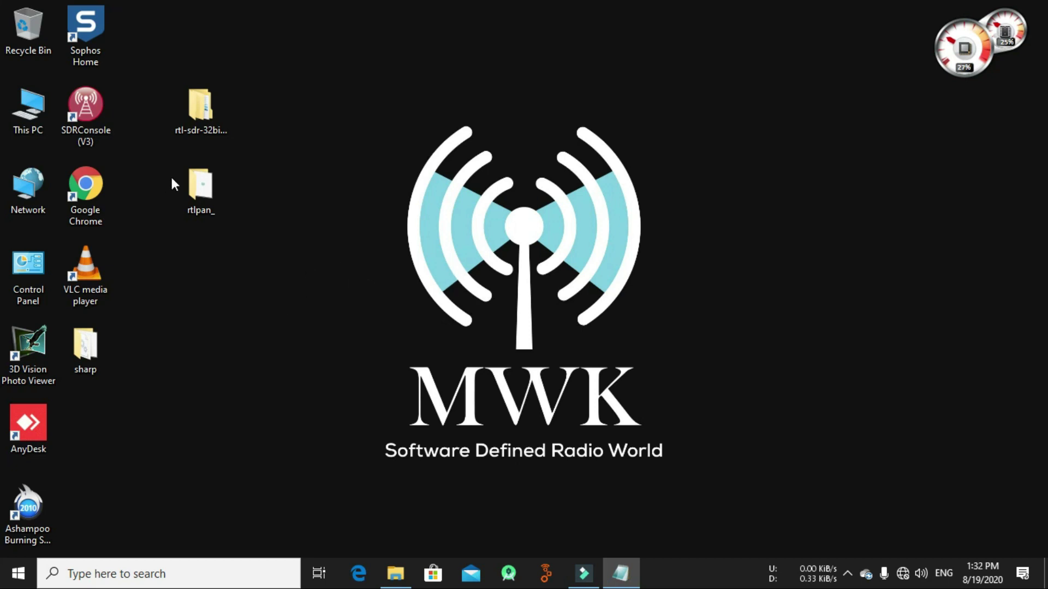
Open the rtlpan_ desktop folder showing the rtlpan program, then select the rtl-sdr folder.
double_click(205, 185)
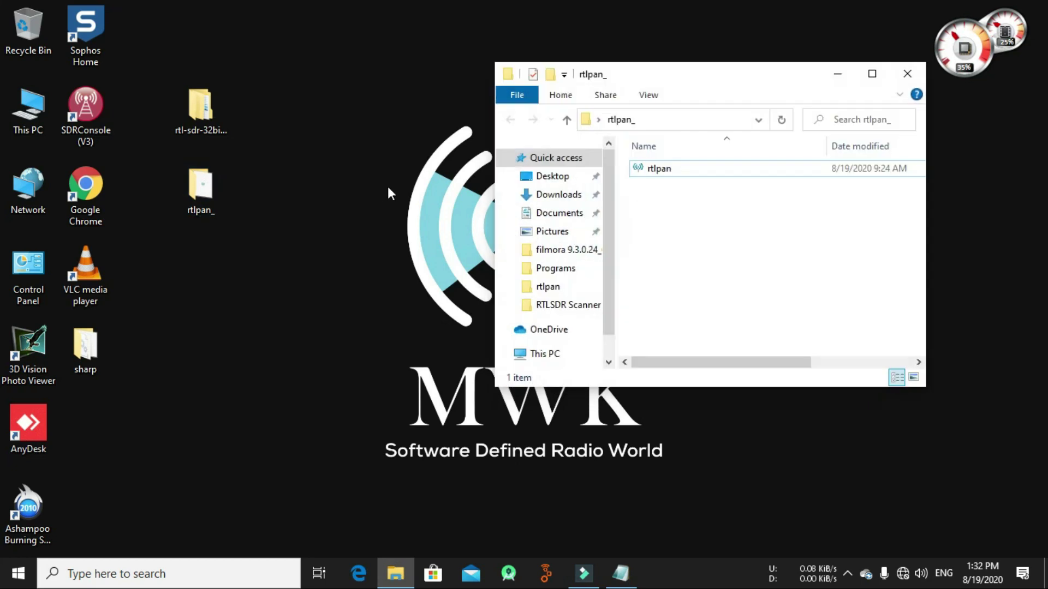
left_click(672, 175)
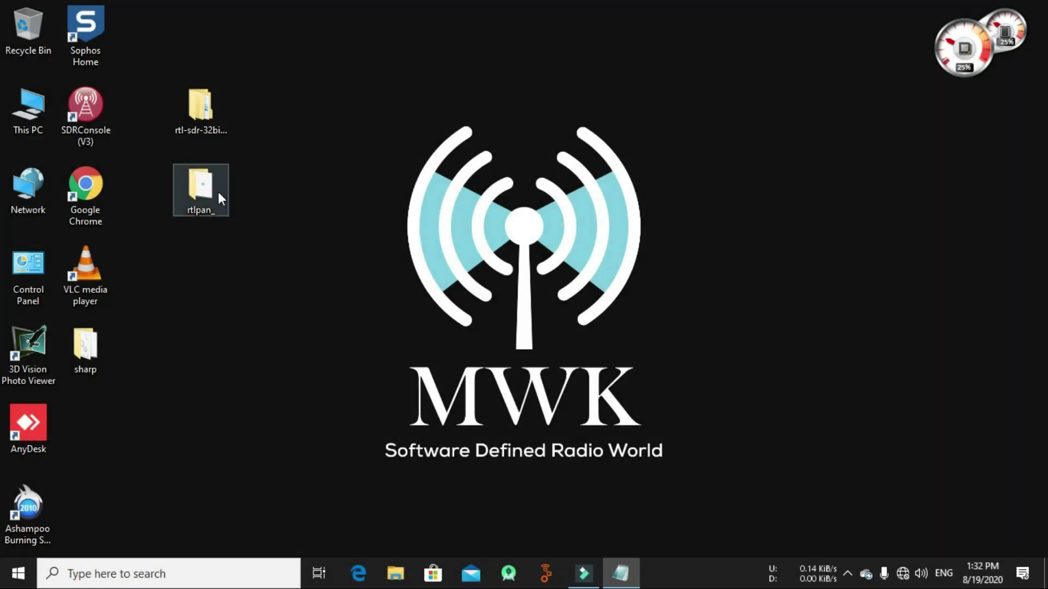
double_click(212, 186)
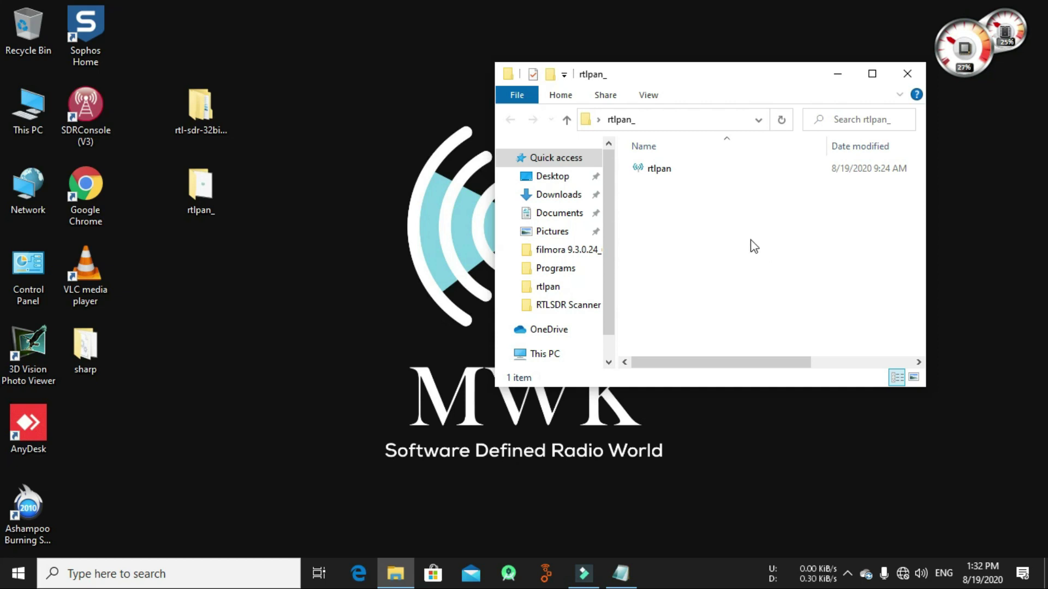
left_click(199, 114)
Open the rtl-sdr-32bit-20200816 subfolder in a second window beside the rtlpan_ folder.
double_click(194, 118)
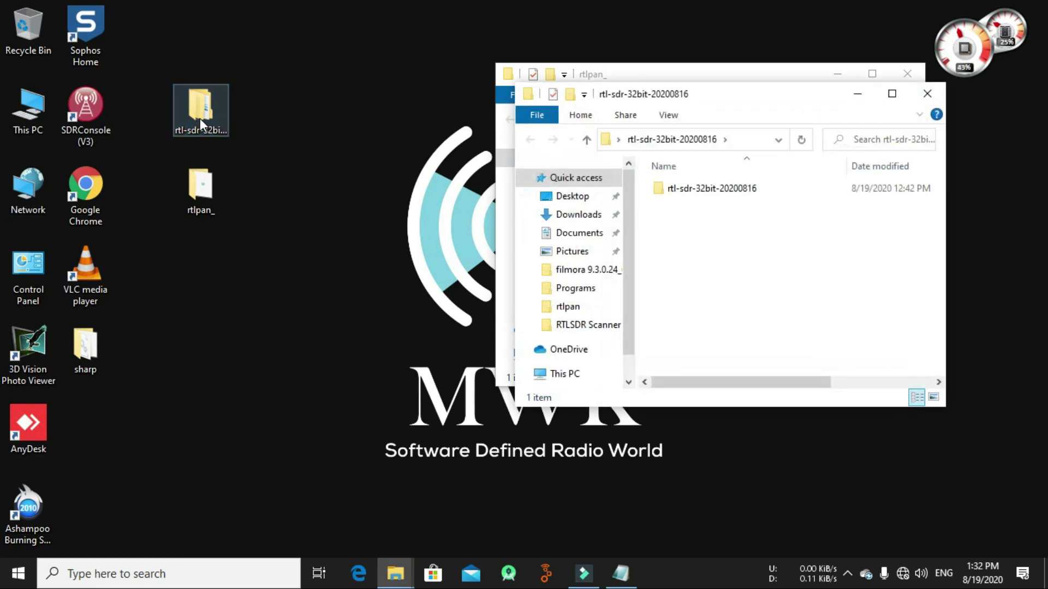
left_click_drag(686, 84, 267, 113)
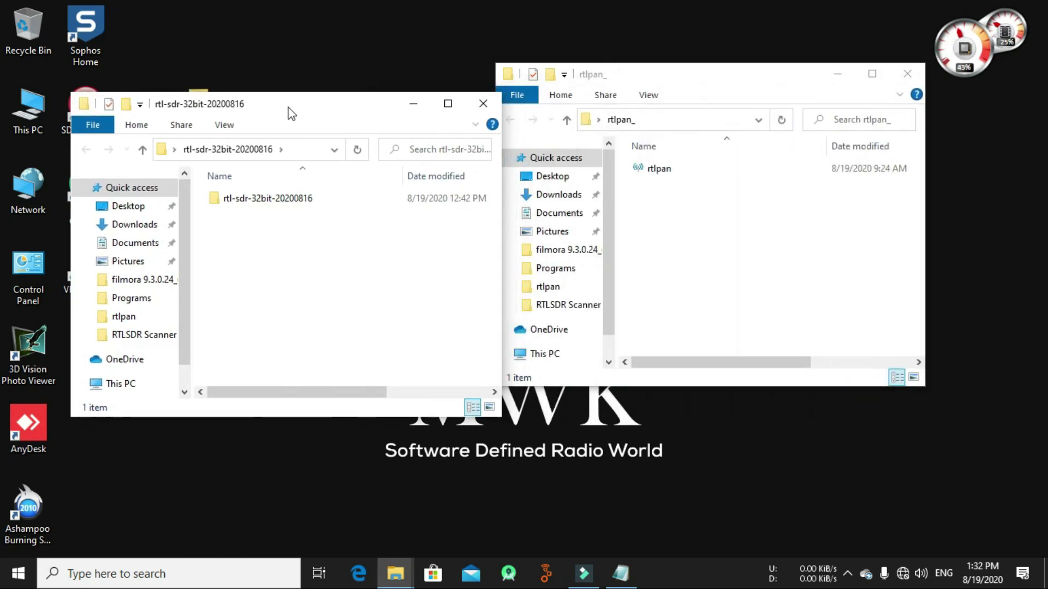
double_click(345, 198)
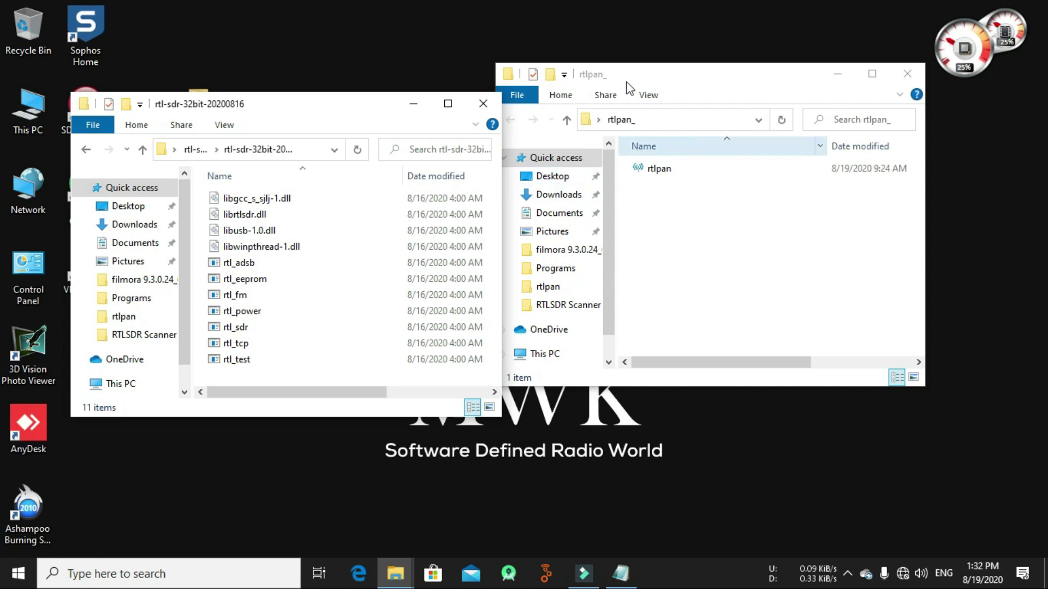
left_click_drag(706, 80, 767, 77)
Select libgcc_s_sjlj-1.dll, librtlsdr.dll, libusb-1.0.dll, libwinpthread-1.dll and rtl_power together.
left_click(285, 199)
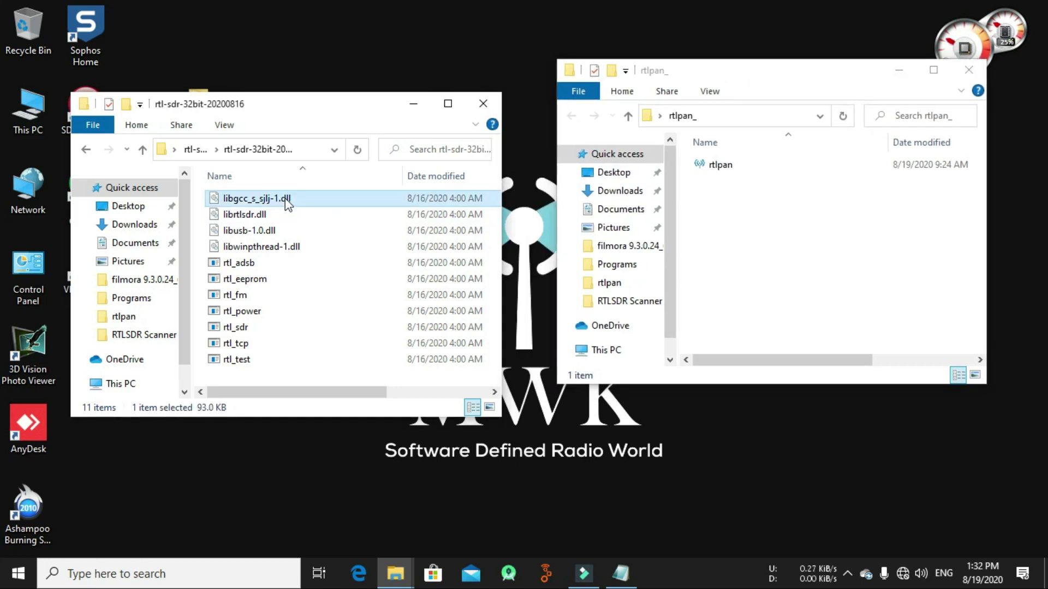
left_click(259, 216, "ctrl")
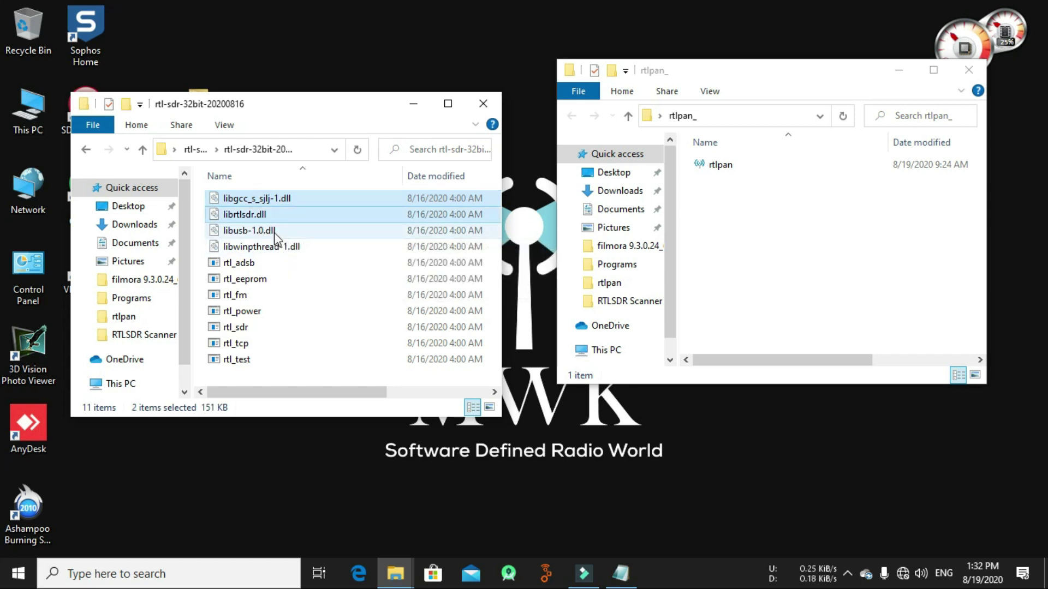
left_click(275, 238, "ctrl")
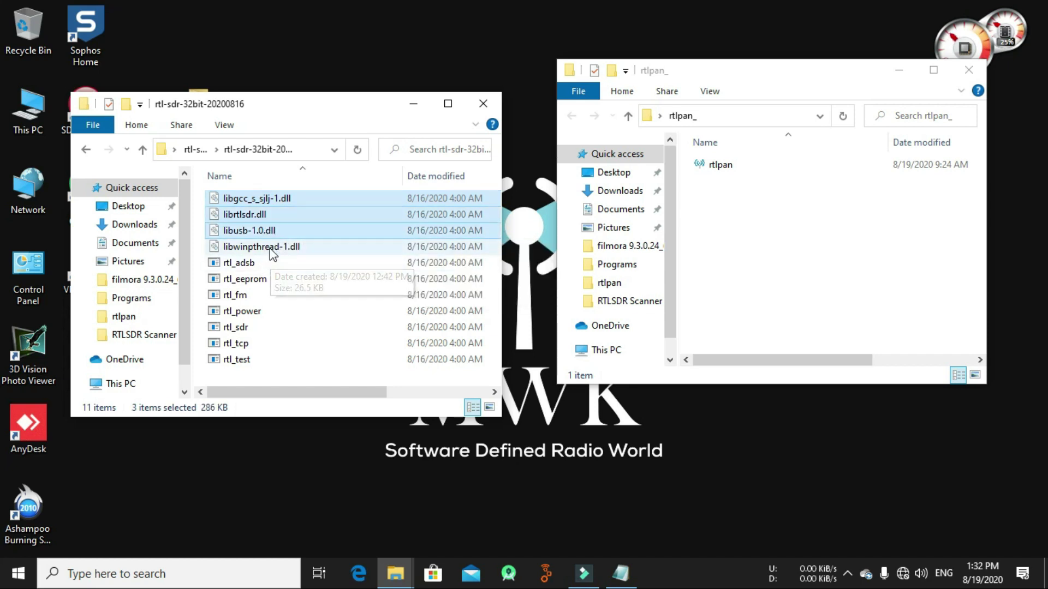
left_click(270, 248, "ctrl")
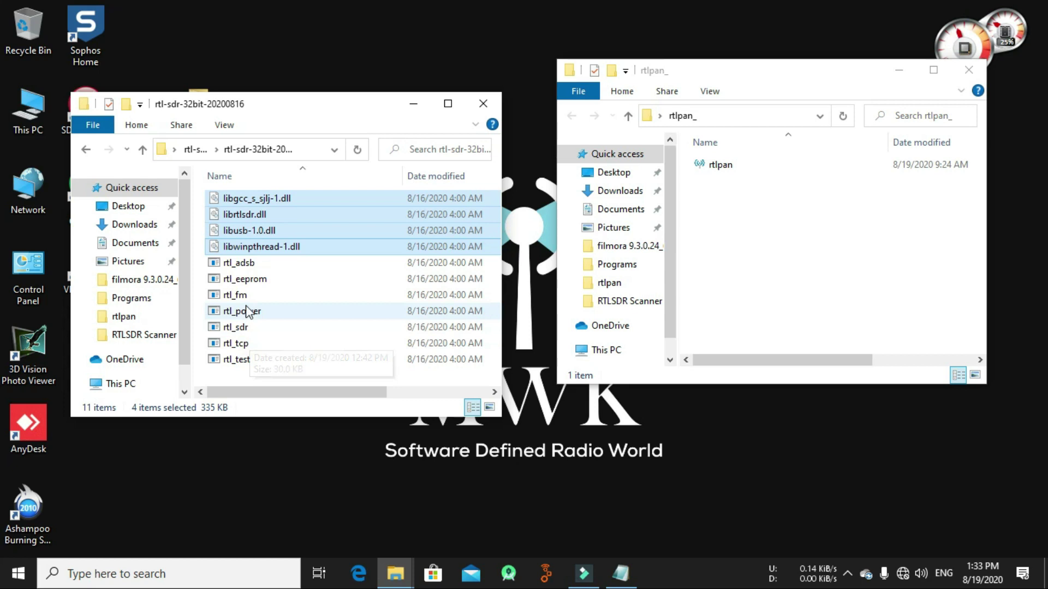
left_click(258, 311, "ctrl")
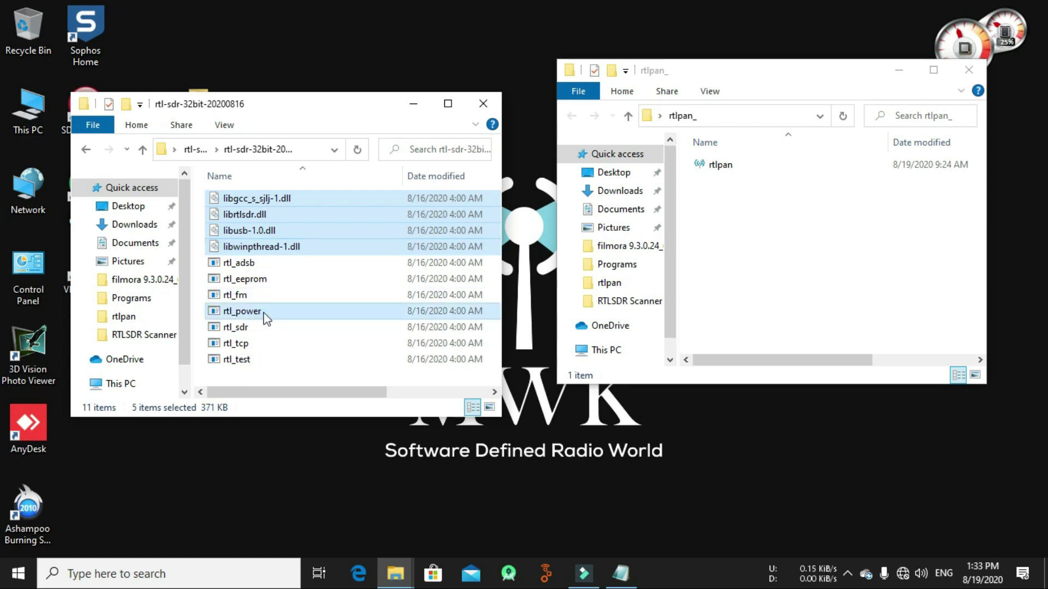
Copy the four dll files and rtl_power and paste them into the rtlpan_ folder.
right_click(264, 311)
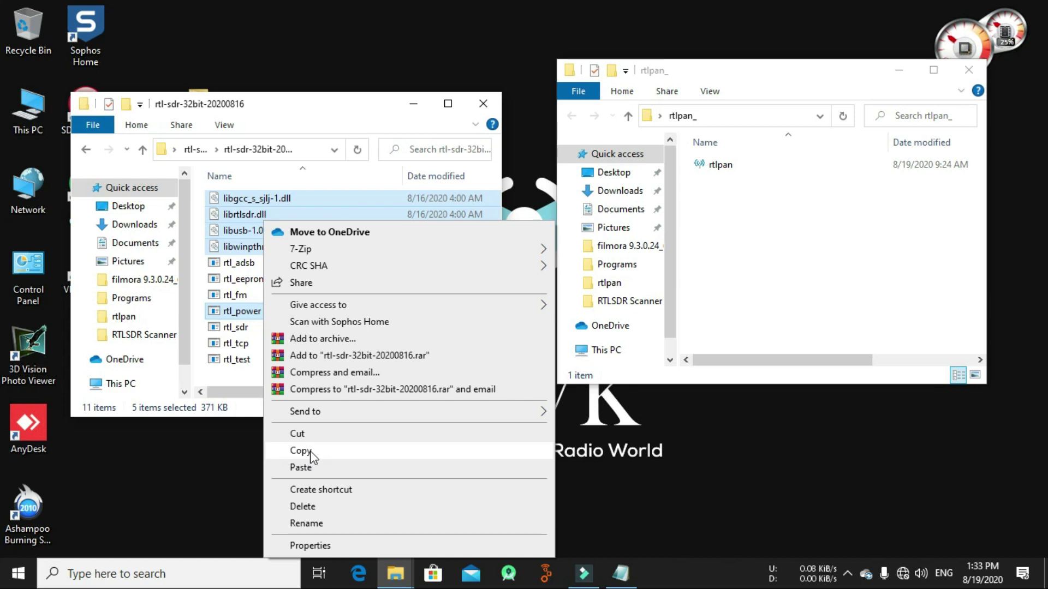
left_click(310, 451)
right_click(800, 268)
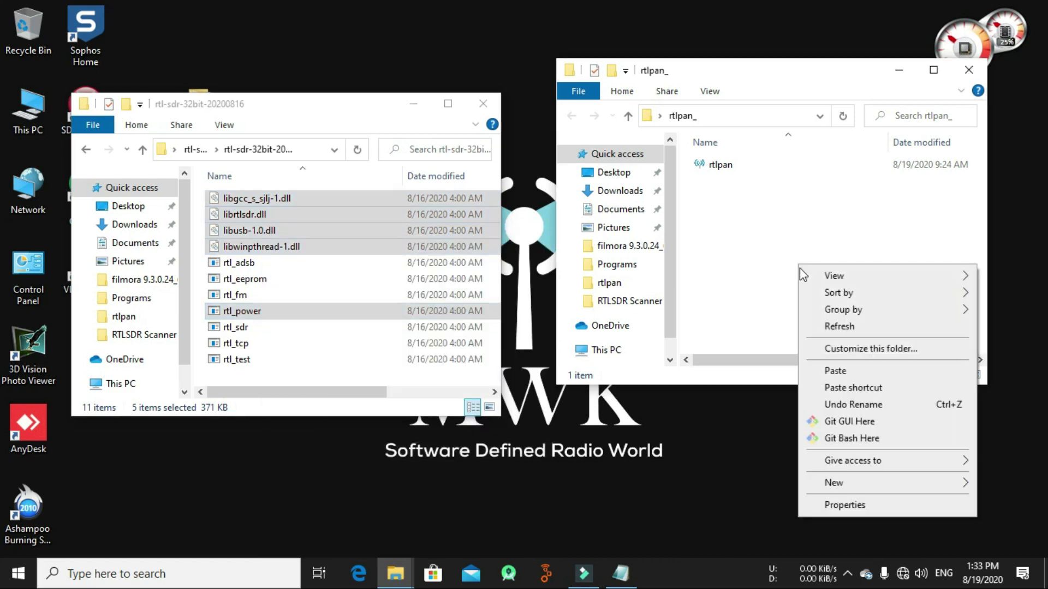
left_click(852, 371)
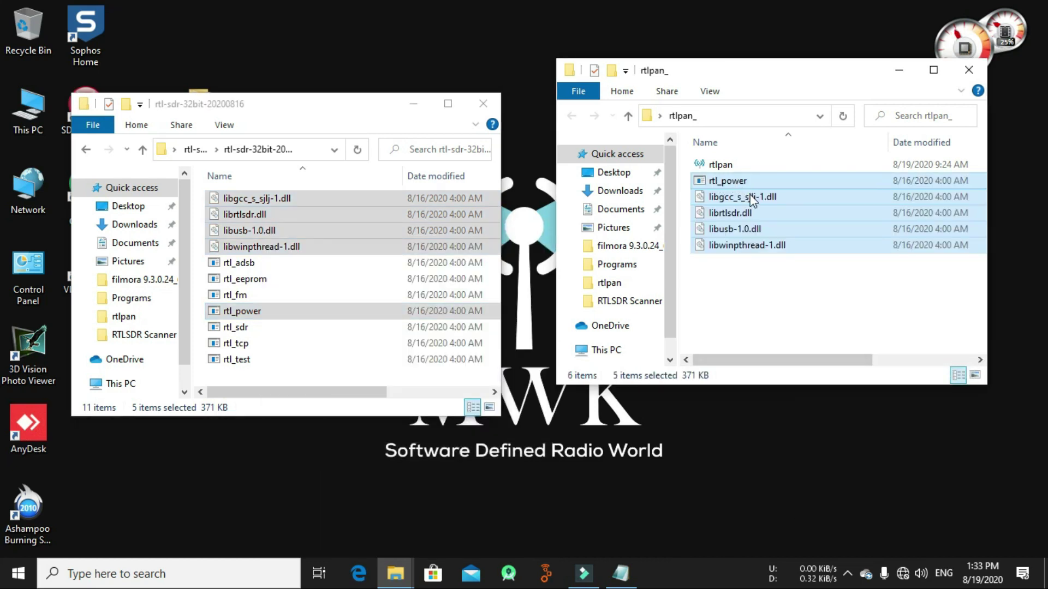
Move the rtlpan_ window left, clear its selection, and minimize the rtl-sdr window.
left_click_drag(737, 77, 620, 77)
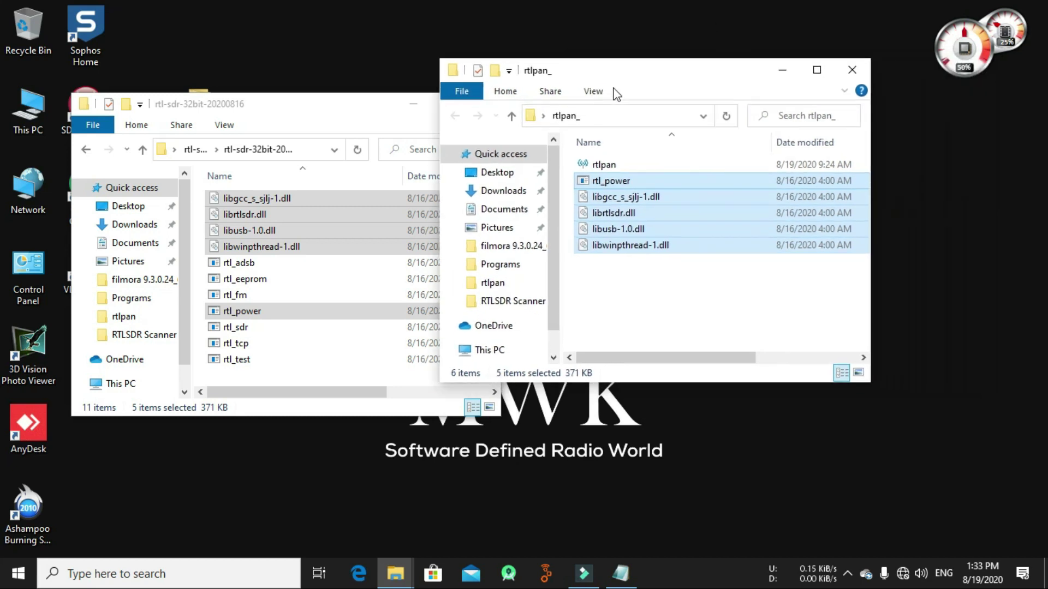
left_click(636, 268)
left_click(605, 166)
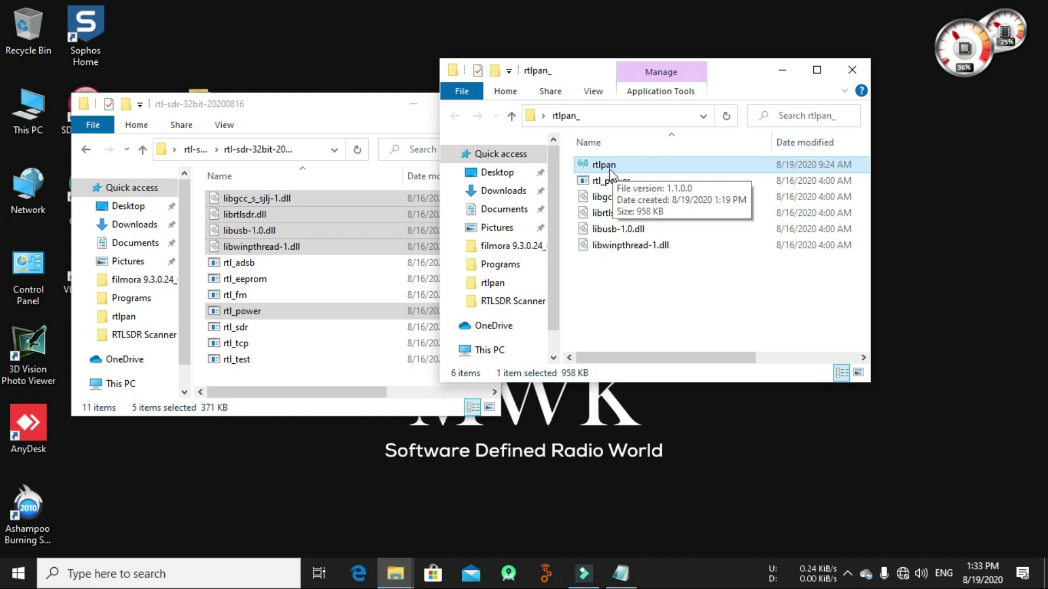
left_click(653, 316)
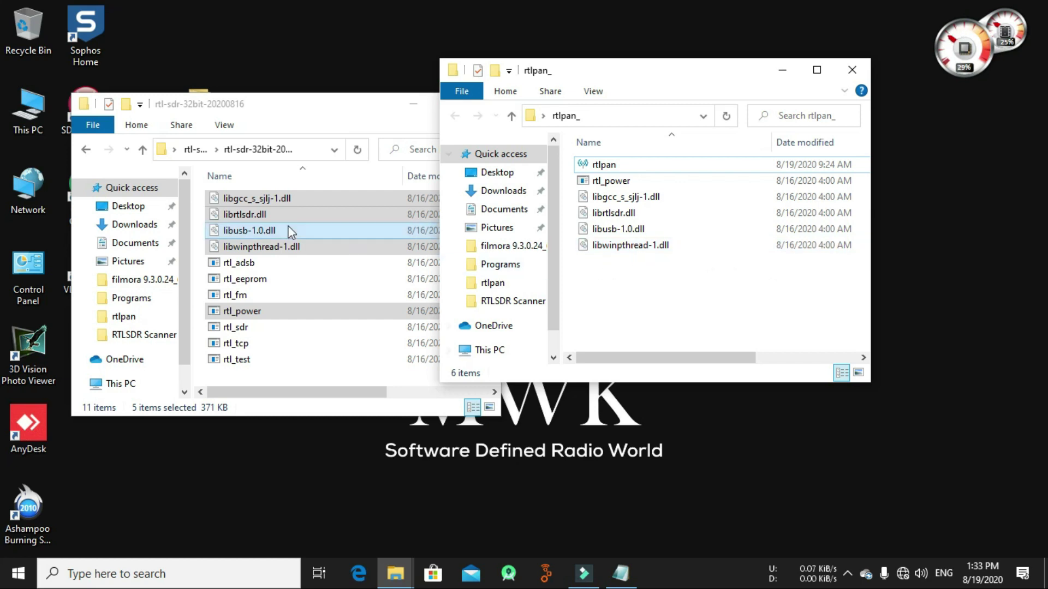
left_click(395, 112)
left_click(413, 107)
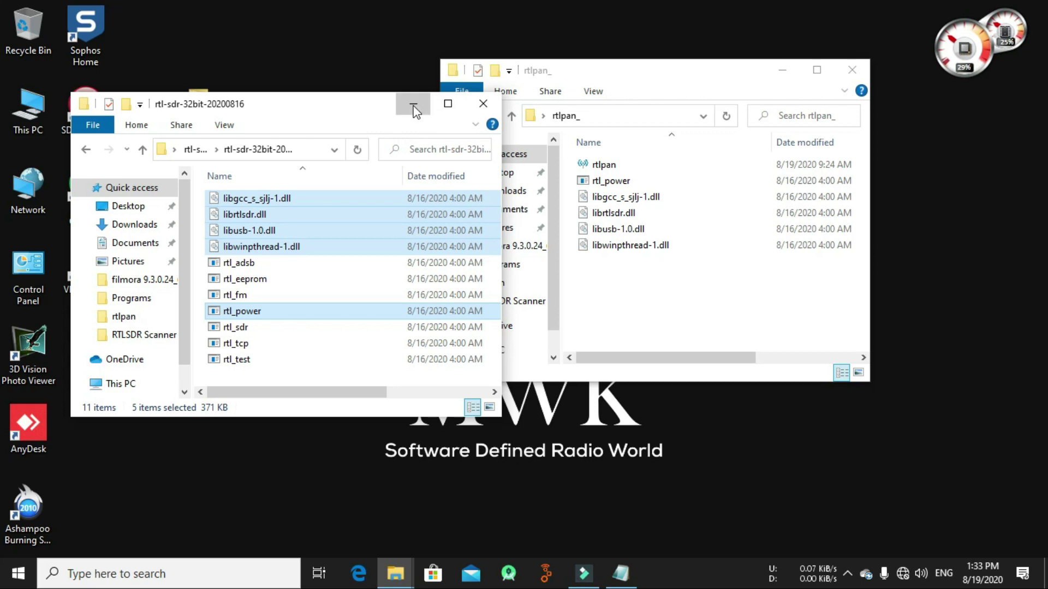
Open the sharp desktop folder, select rtlsdr.dll, and move the window left.
left_click(90, 346)
double_click(90, 346)
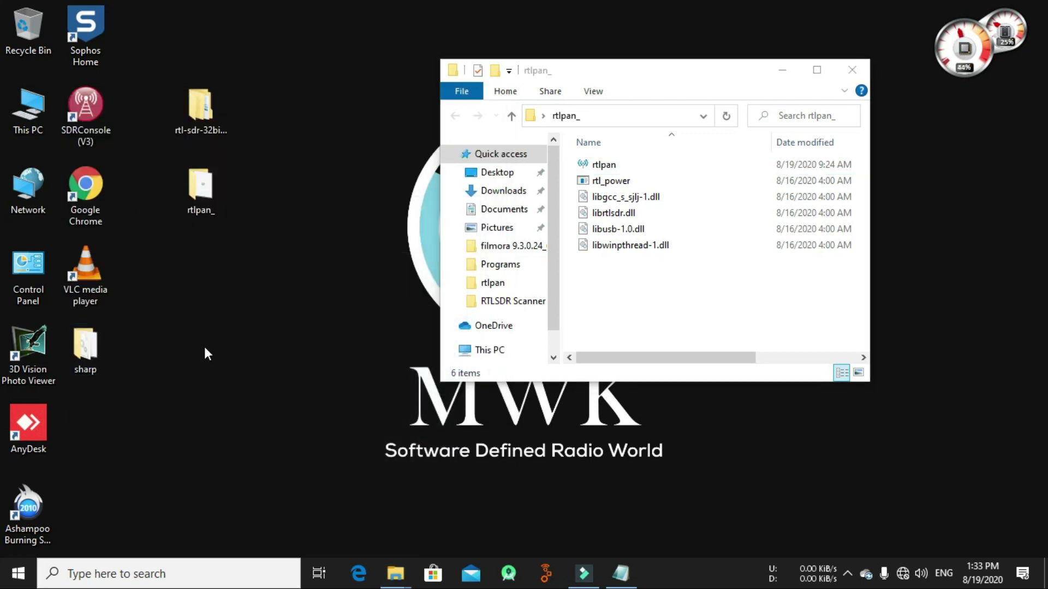
scroll(677, 267, "down", 4)
scroll(677, 268, "down", 15)
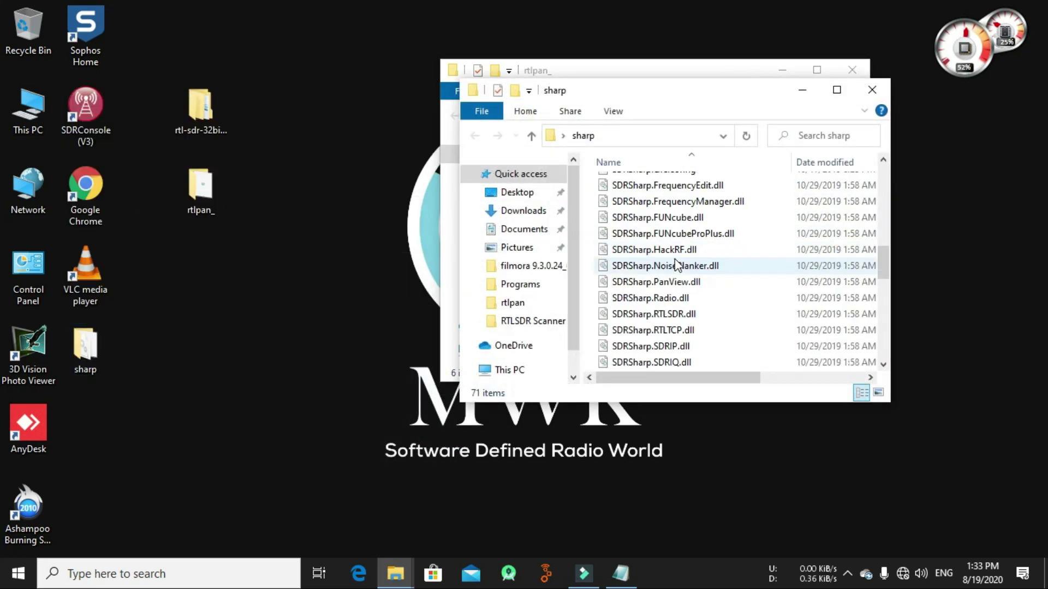
scroll(676, 256, "up", 19)
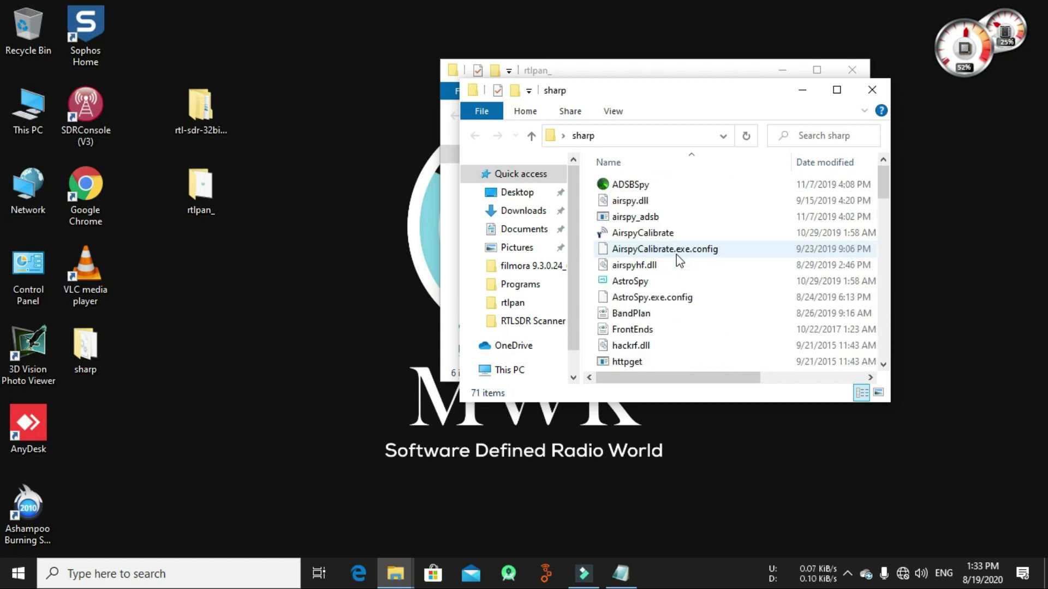
scroll(676, 254, "down", 14)
scroll(676, 257, "up", 13)
left_click(677, 251)
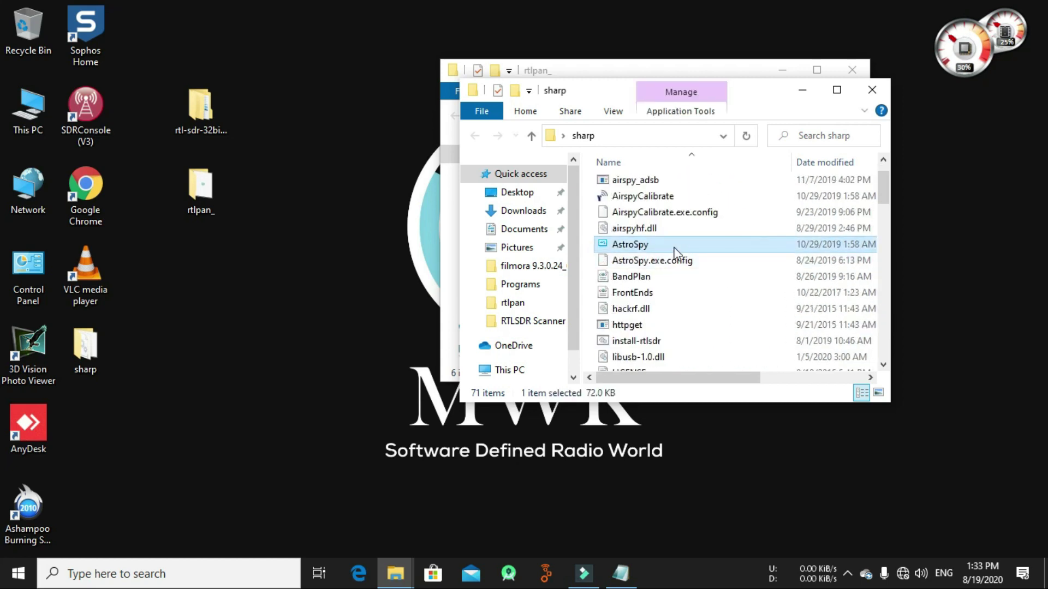
key("r")
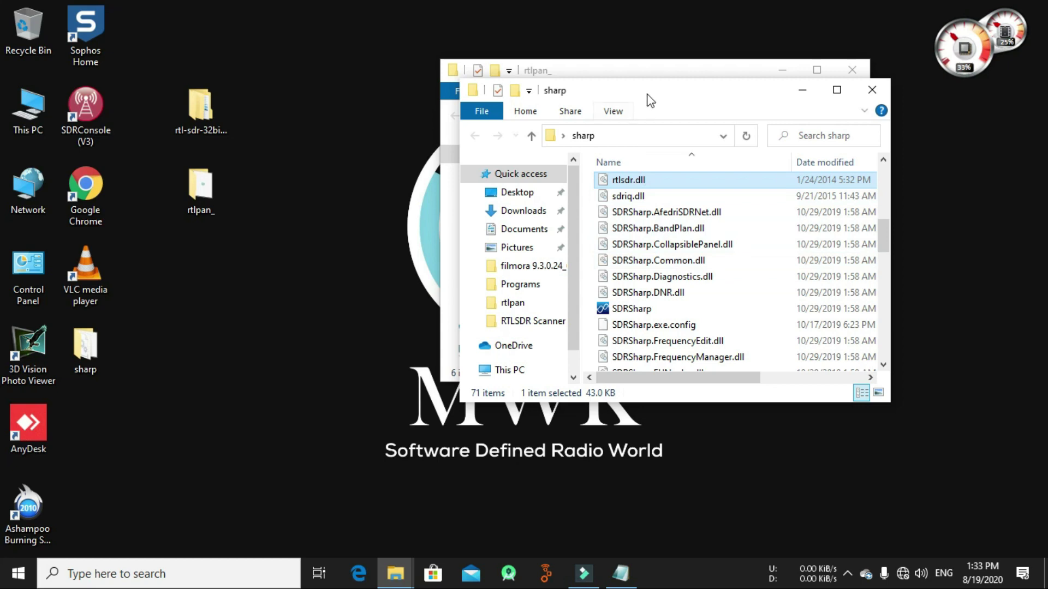
left_click_drag(650, 100, 202, 119)
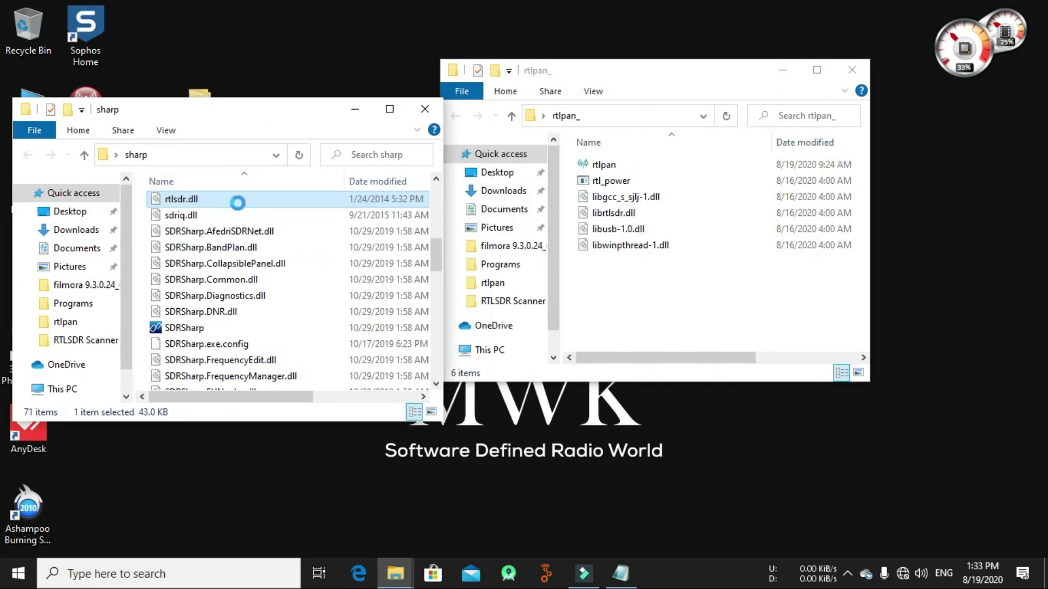
Copy rtlsdr.dll into the rtlpan_ folder and close the sharp window.
right_click(238, 203)
left_click(281, 468)
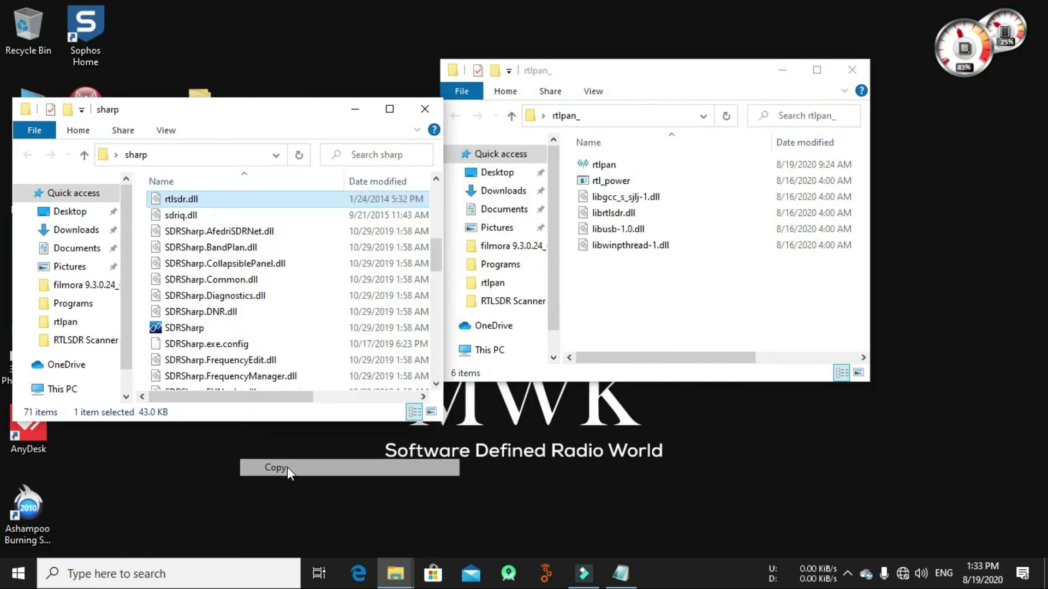
right_click(676, 302)
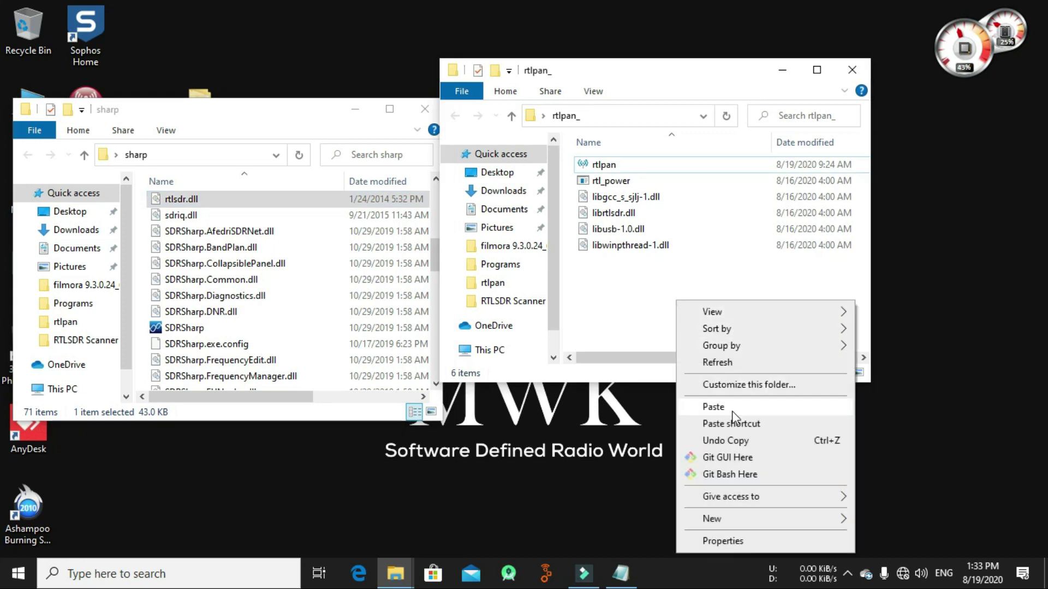
left_click(715, 407)
left_click(300, 110)
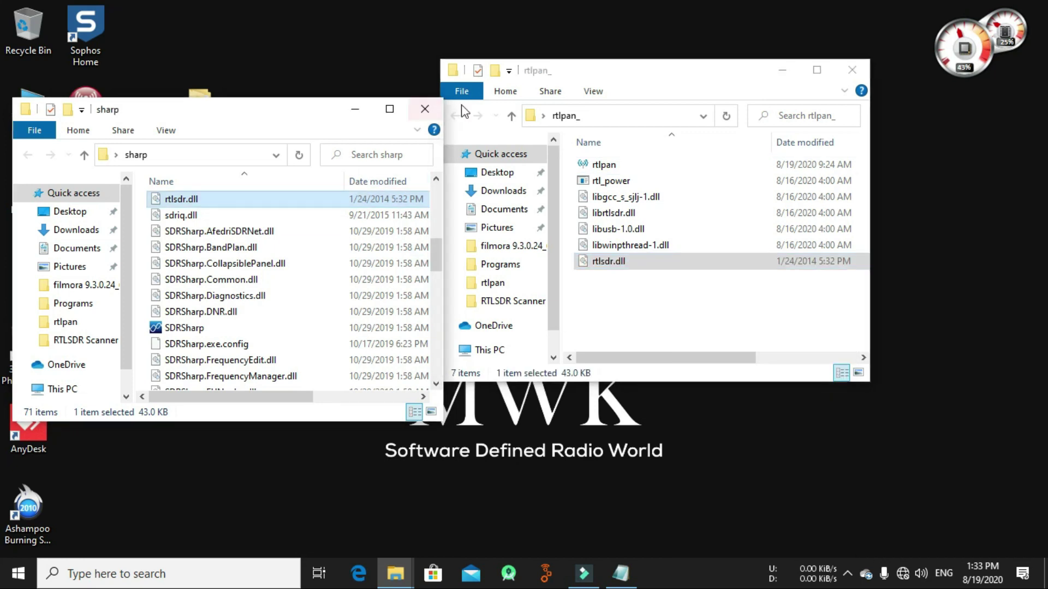
left_click(425, 109)
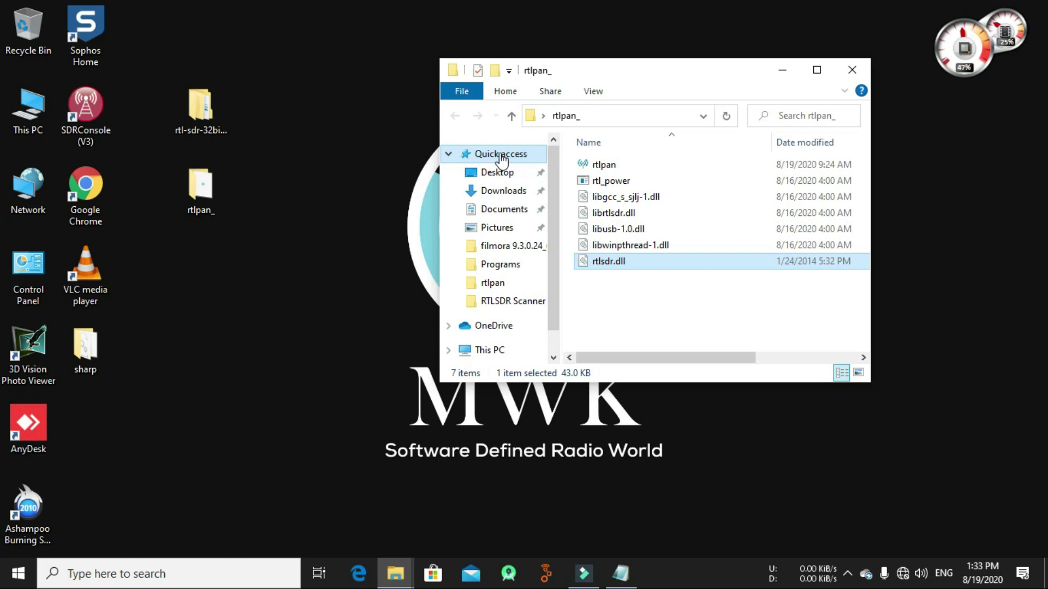
Move the rtlpan_ window toward the screen centre and clear its file selection.
left_click_drag(628, 74, 500, 72)
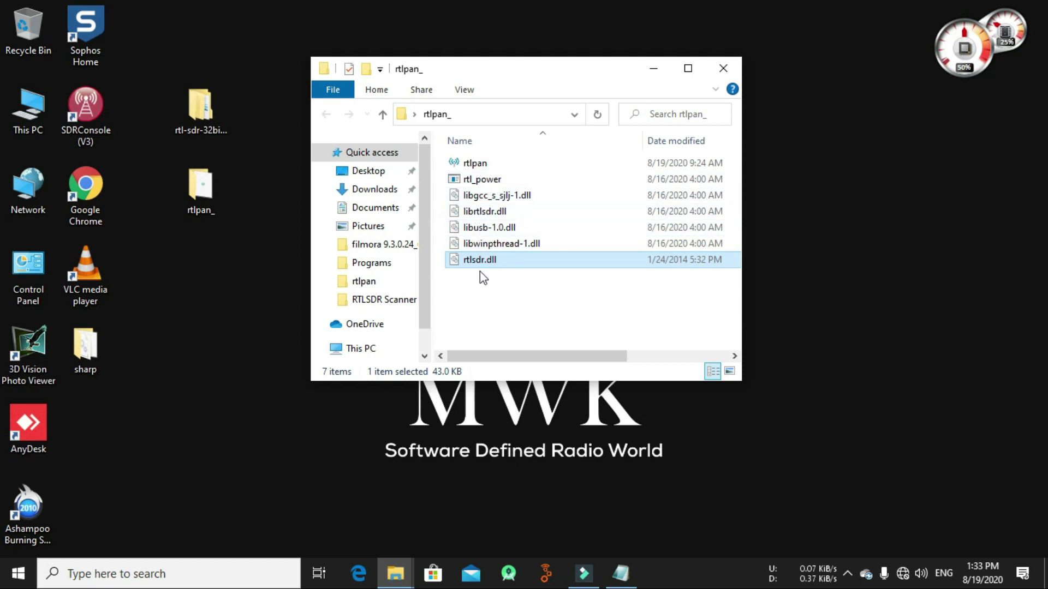
left_click(475, 162)
left_click(505, 279)
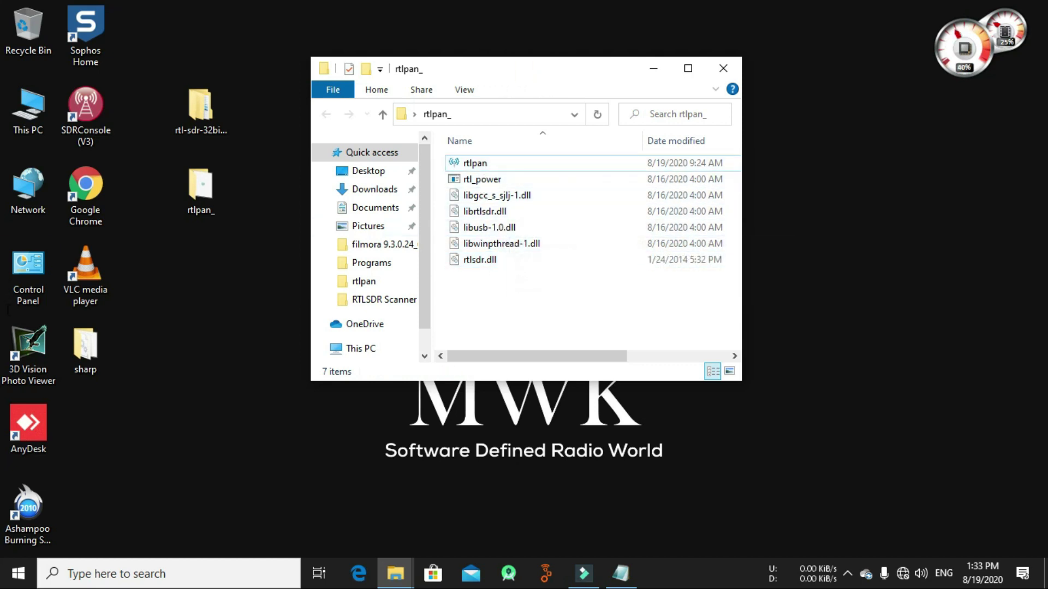
Launch rtlpan, change the start frequency to 88000000 Hz, and start the 88–108 MHz scan.
double_click(479, 162)
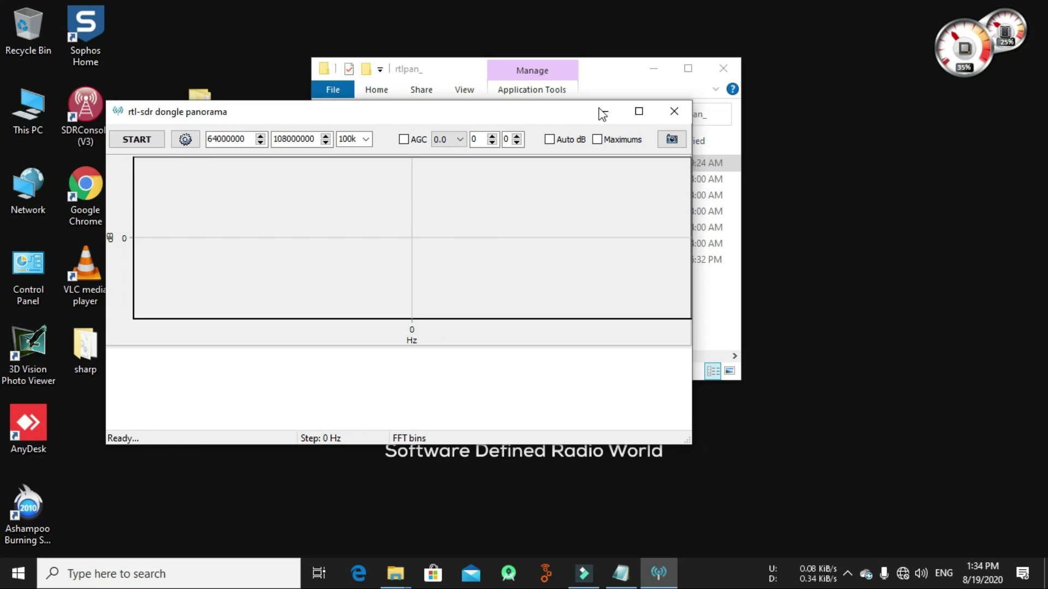
left_click_drag(568, 114, 606, 66)
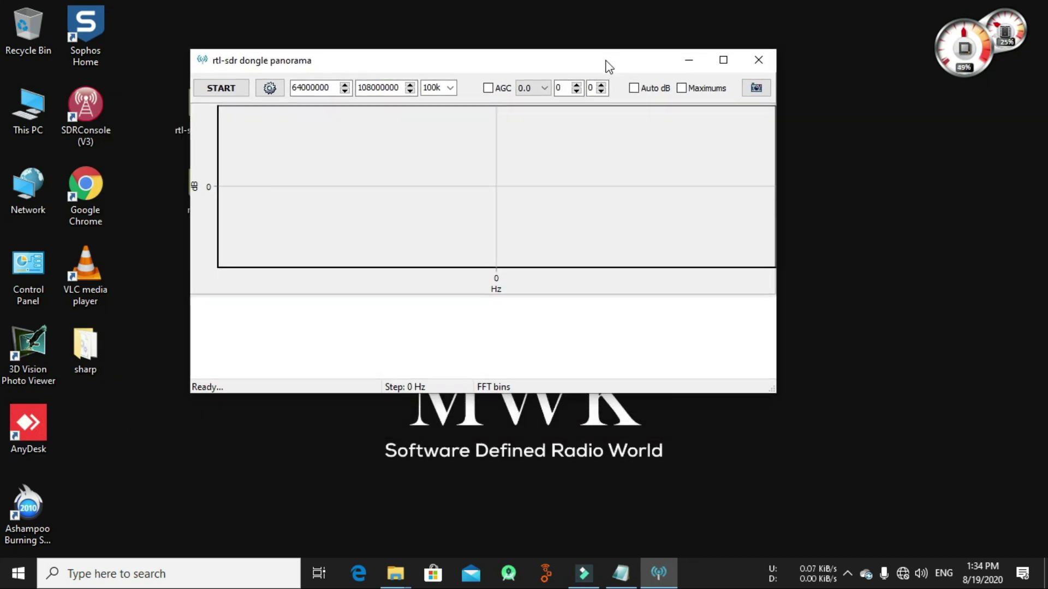
left_click_drag(293, 88, 301, 88)
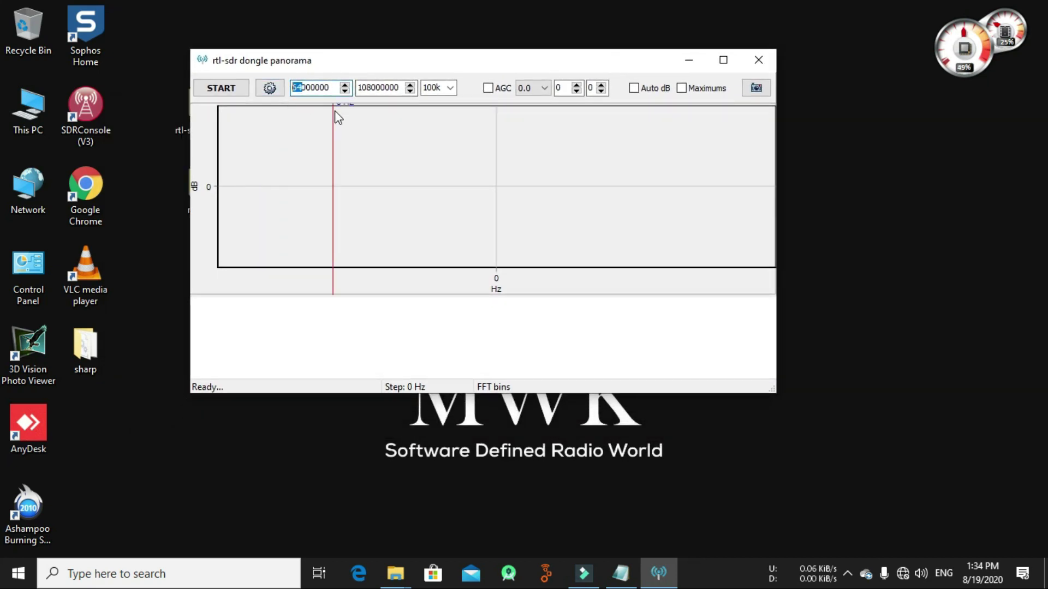
type("88")
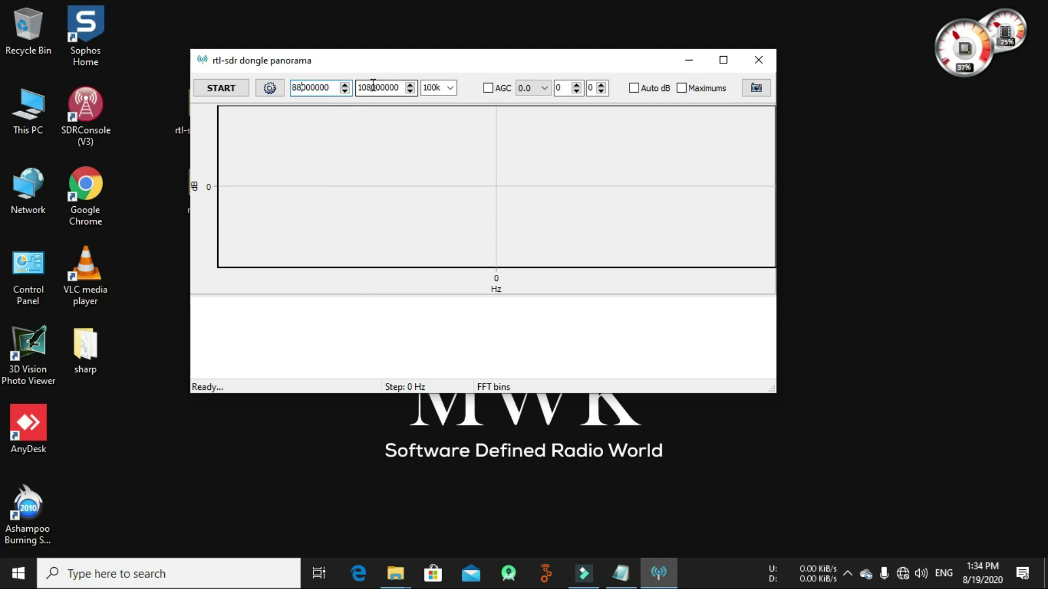
left_click(224, 90)
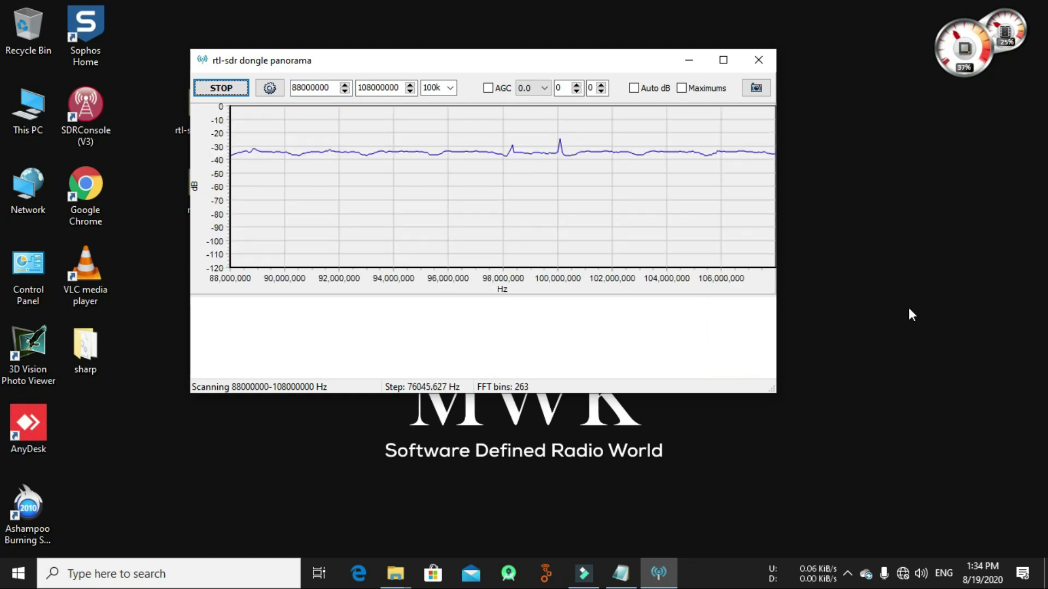
Maximize the rtl-sdr dongle panorama window so the live 88–108 MHz sweep fills the screen.
left_click(723, 62)
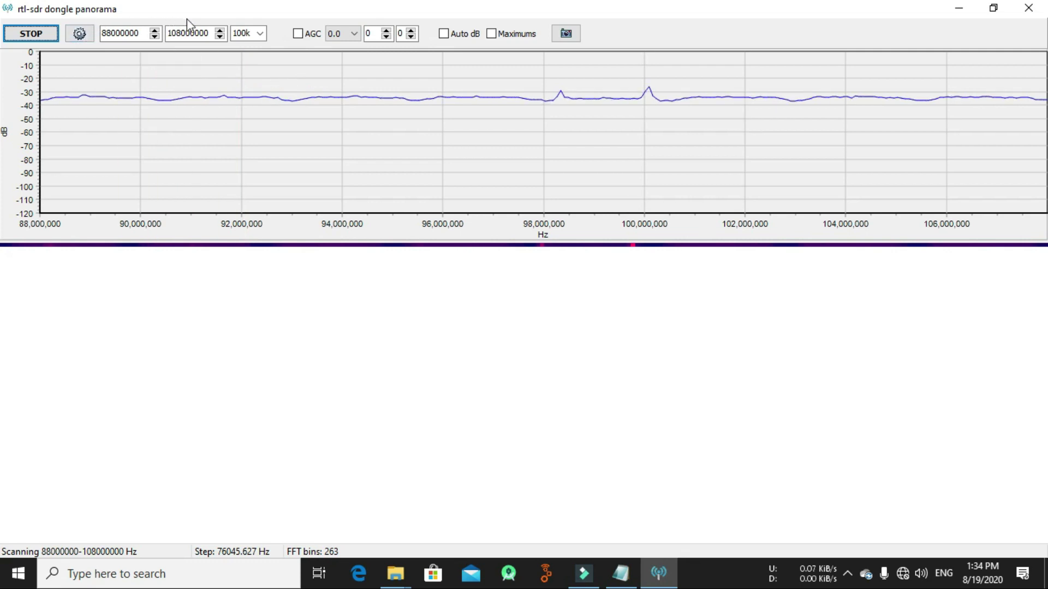
mouse_move(315, 54)
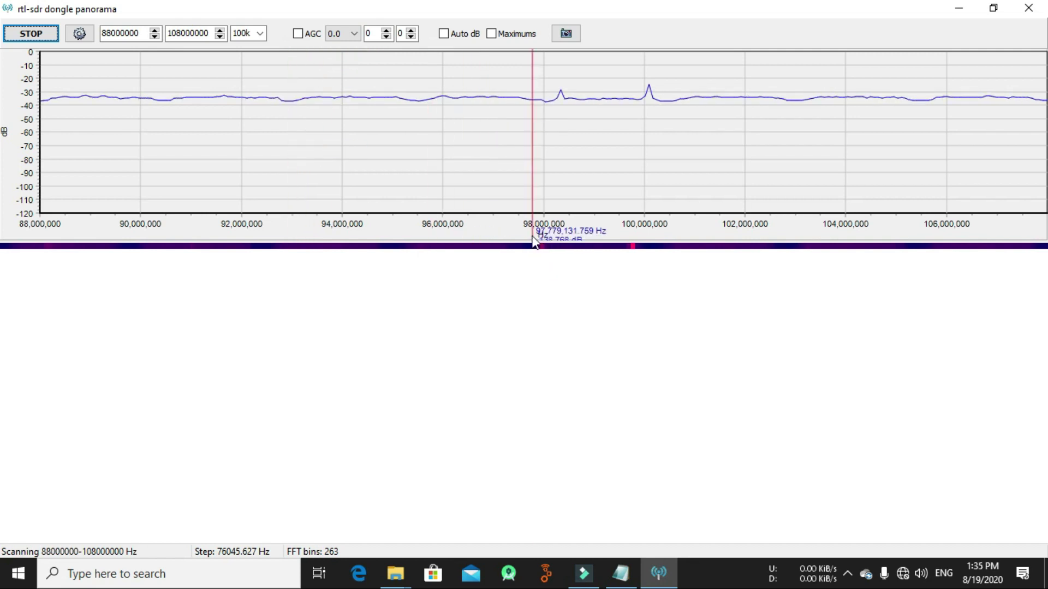
Check Auto dB, leaving AGC and Maximums unchecked after toggling each on and off.
left_click(78, 38)
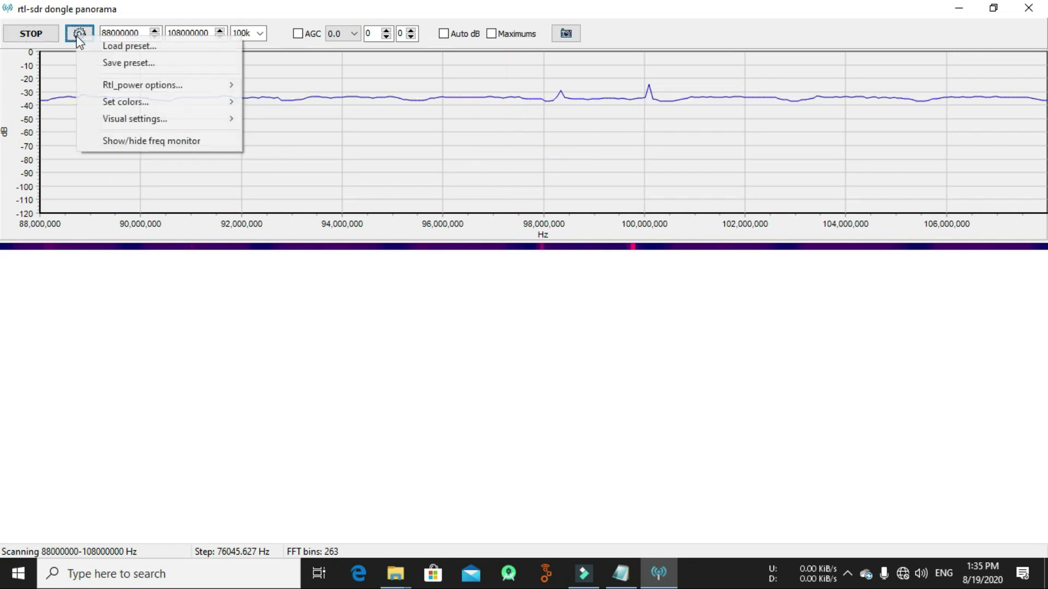
left_click(194, 6)
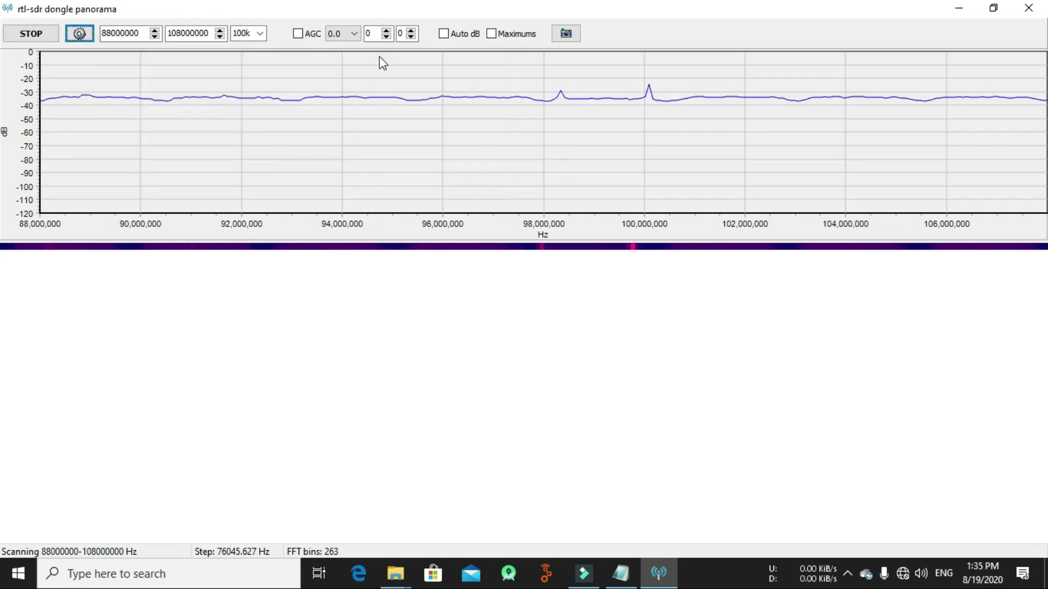
left_click(298, 34)
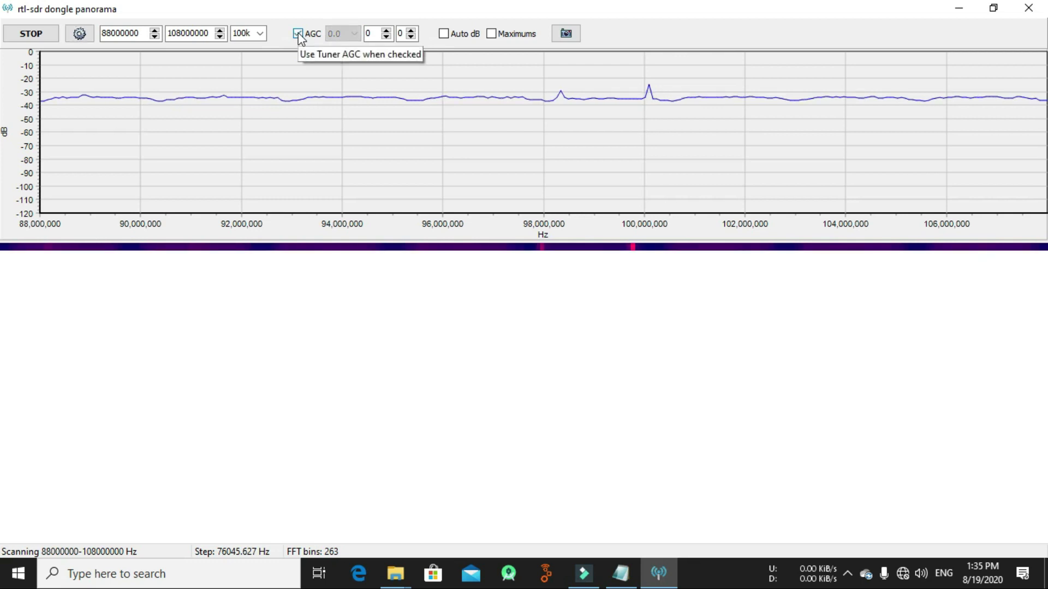
left_click(299, 35)
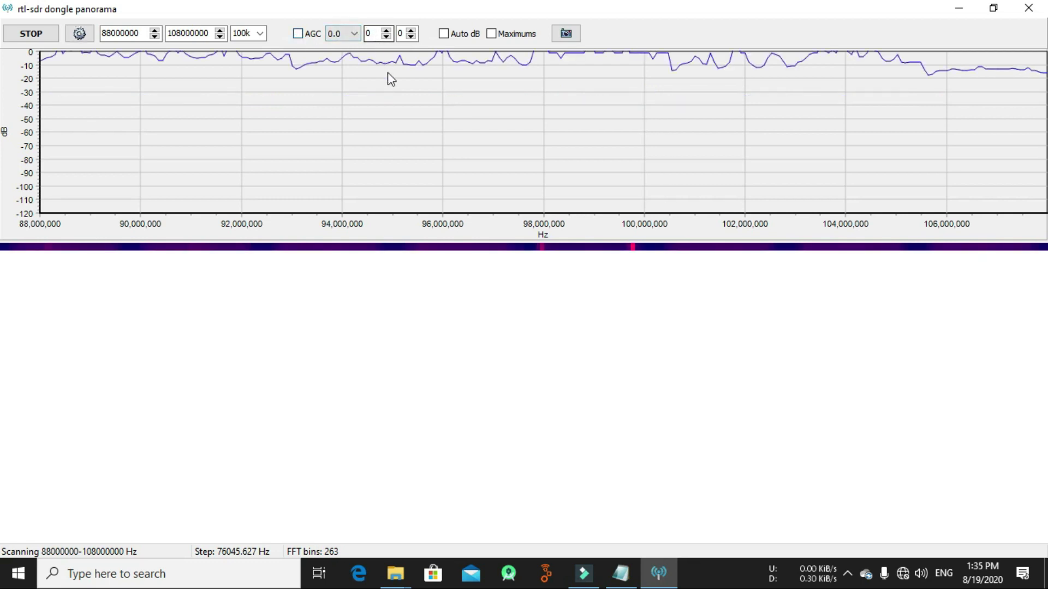
left_click(444, 34)
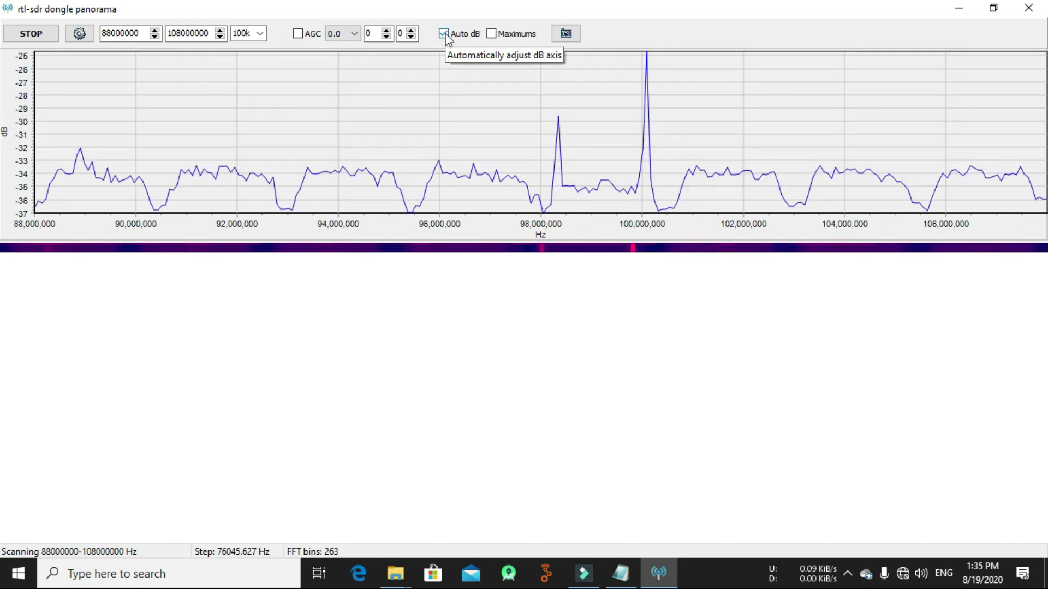
left_click(492, 35)
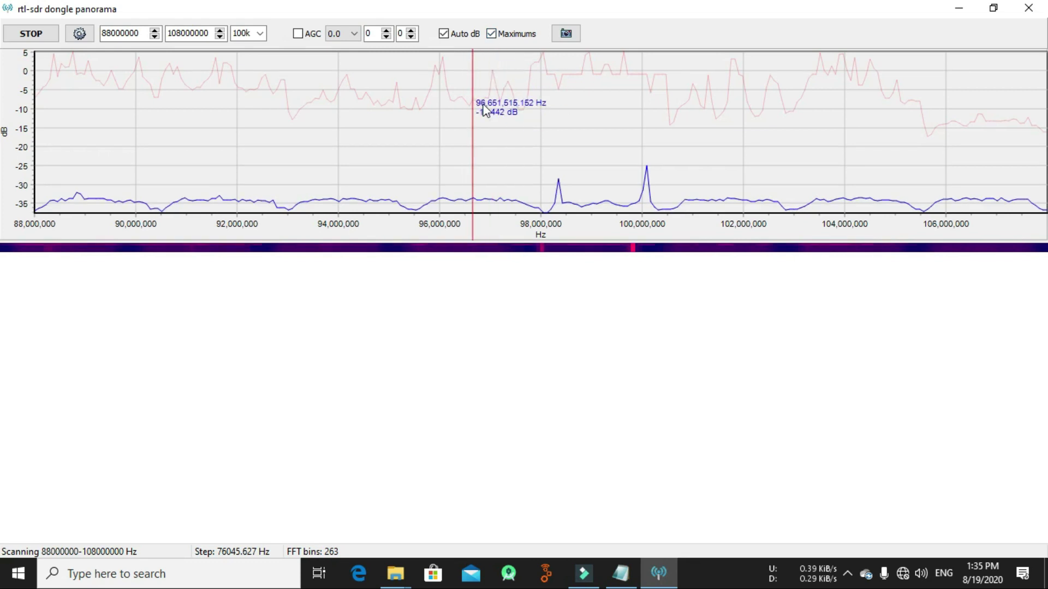
left_click(493, 35)
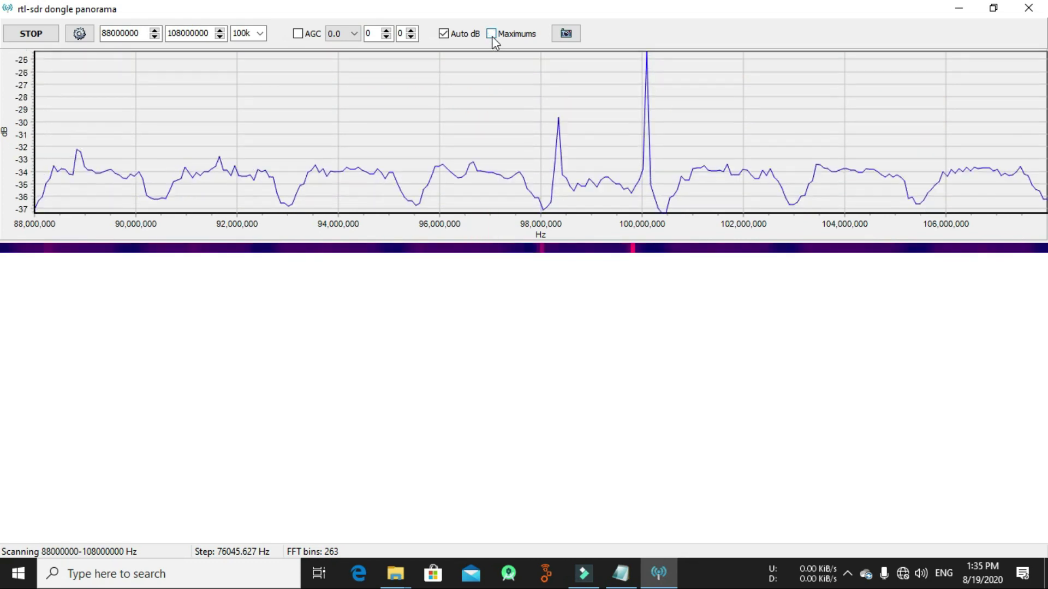
Set the Rtl_power crop percent to 40%, then change it to 10%.
left_click(80, 34)
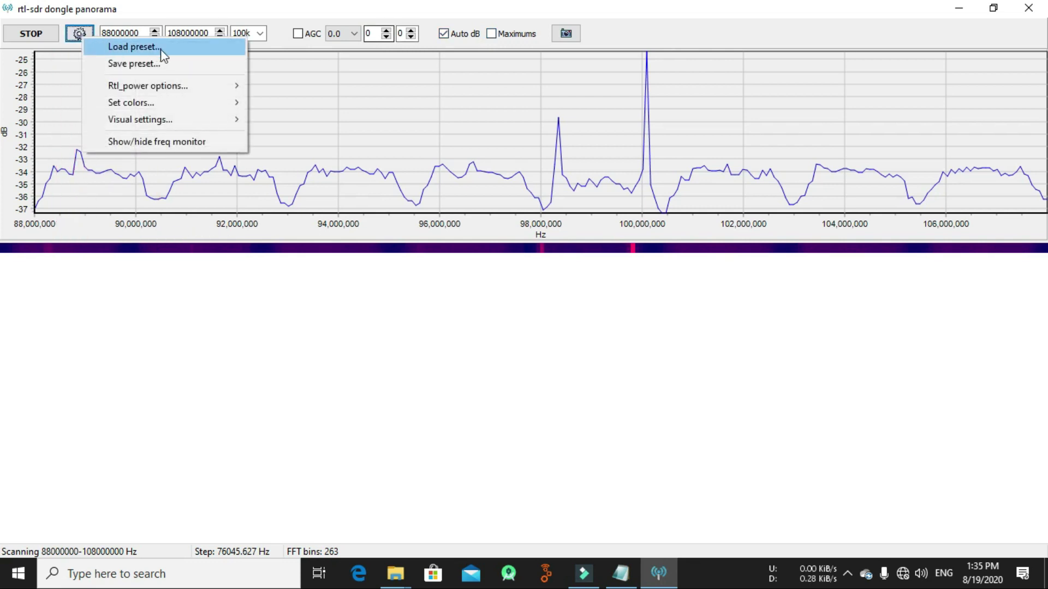
mouse_move(159, 90)
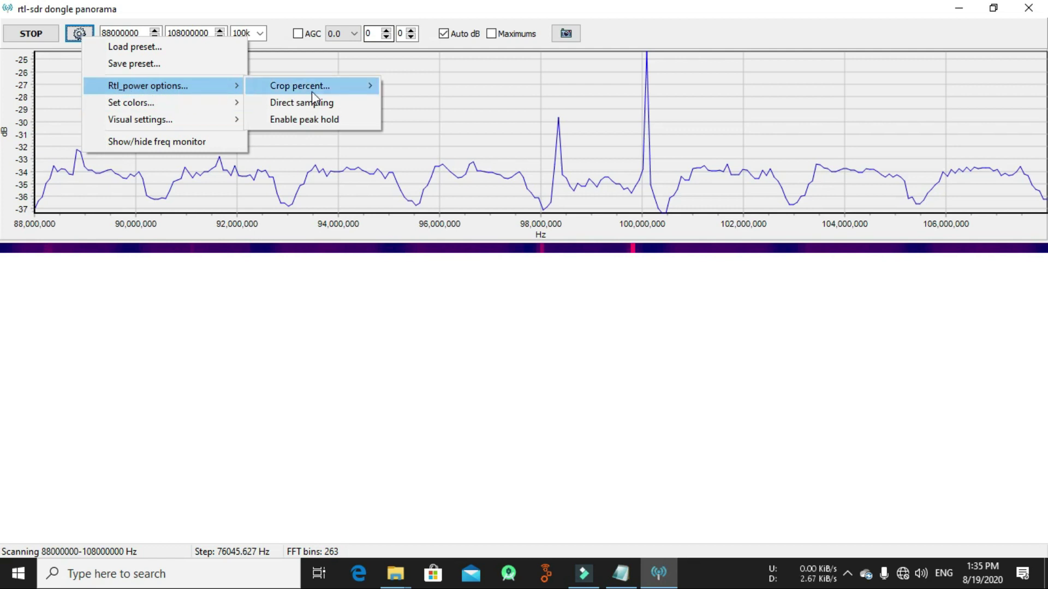
mouse_move(314, 94)
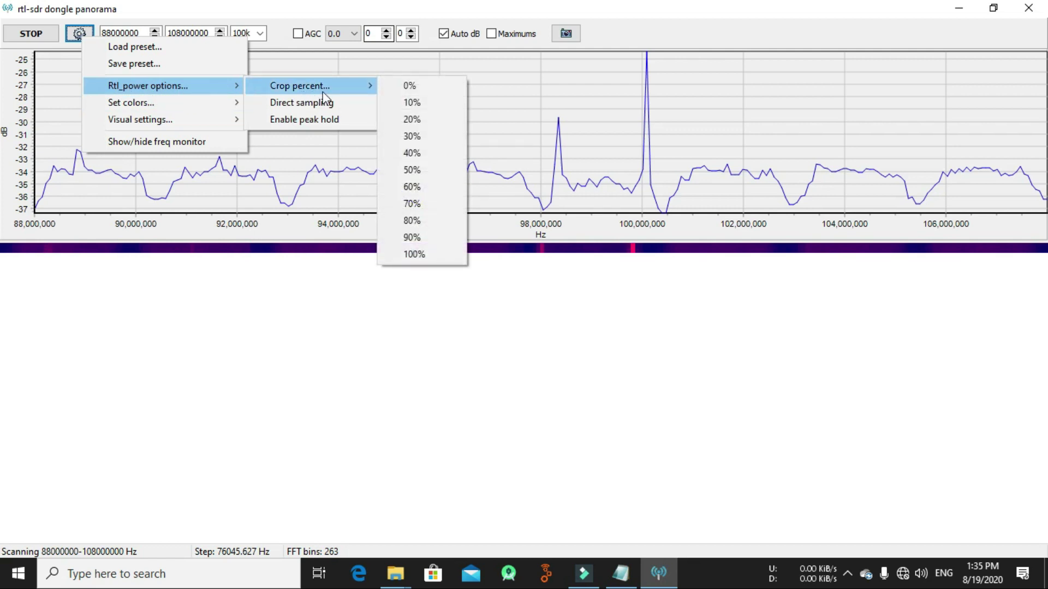
left_click(417, 153)
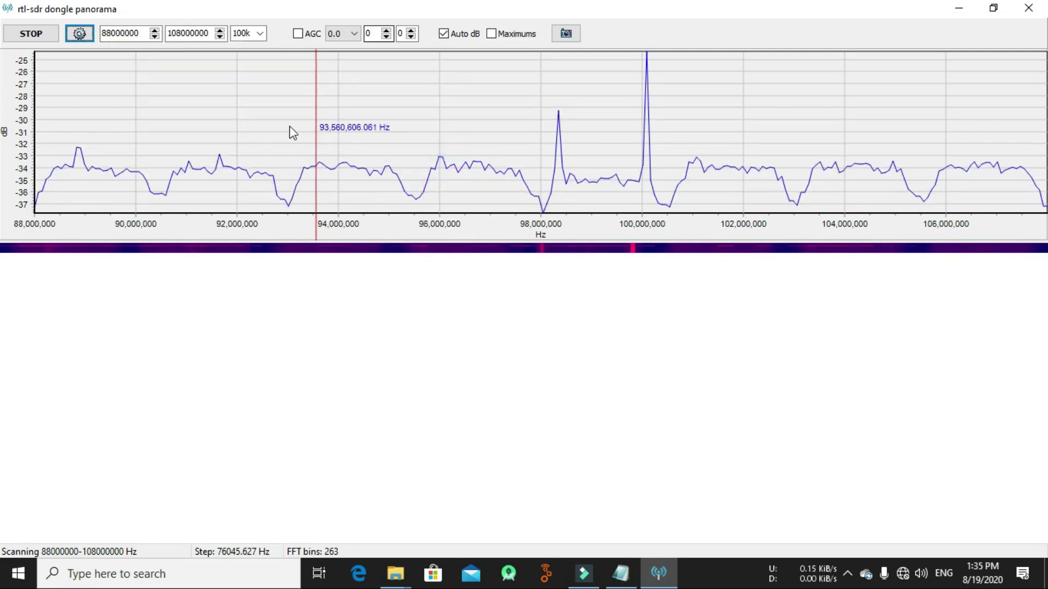
left_click(80, 33)
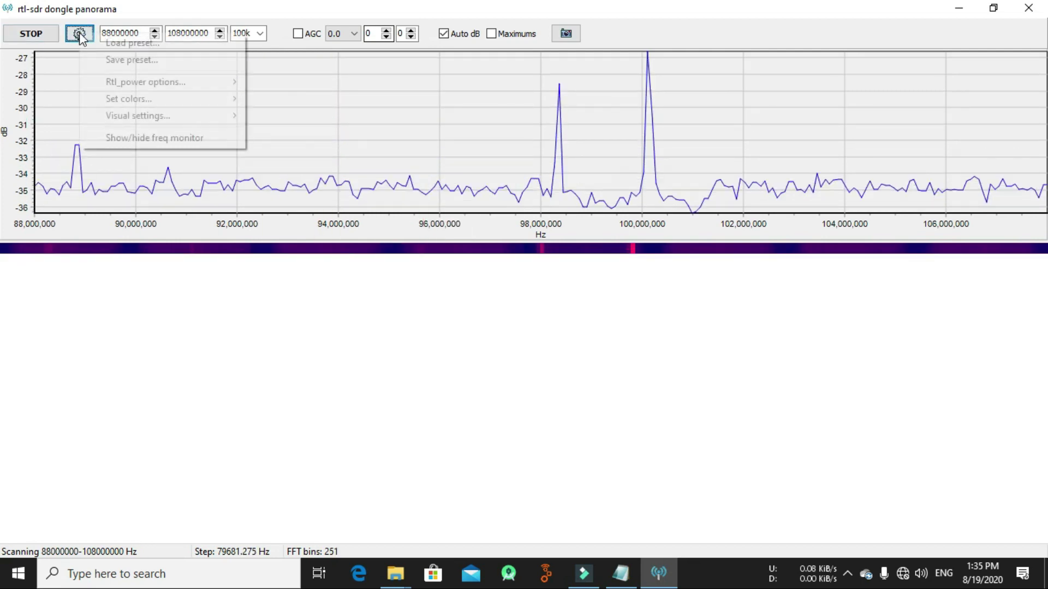
mouse_move(127, 78)
mouse_move(315, 80)
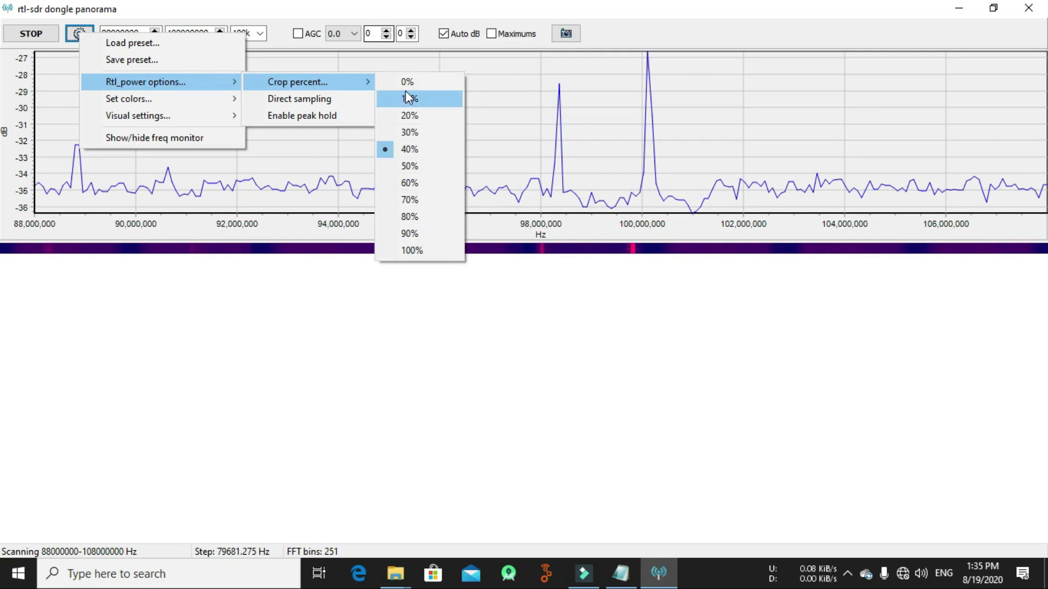
left_click(407, 94)
Switch Enable peak hold on, then turn it back off.
left_click(87, 33)
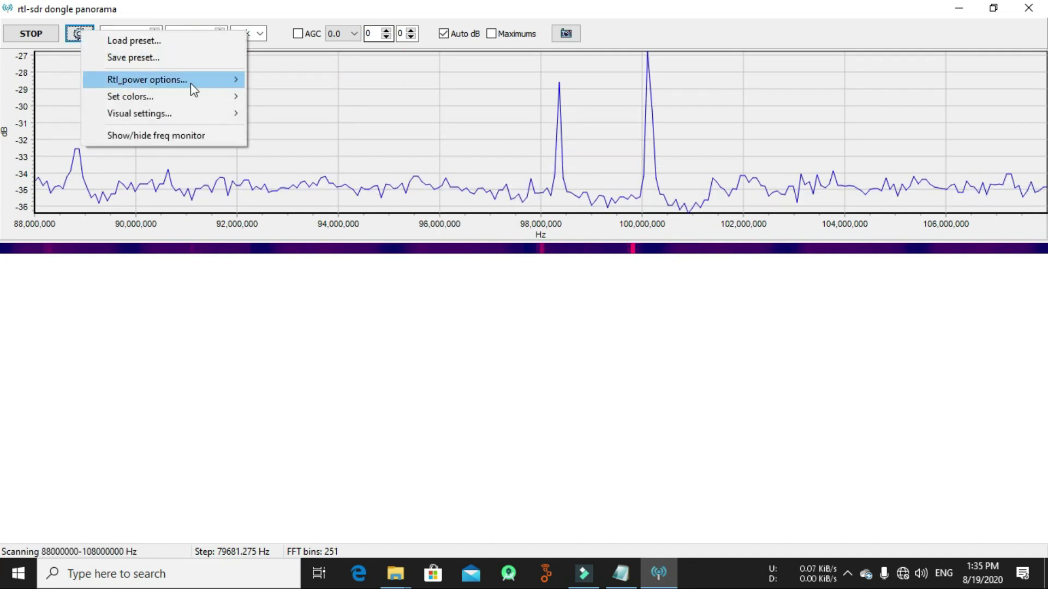
mouse_move(192, 85)
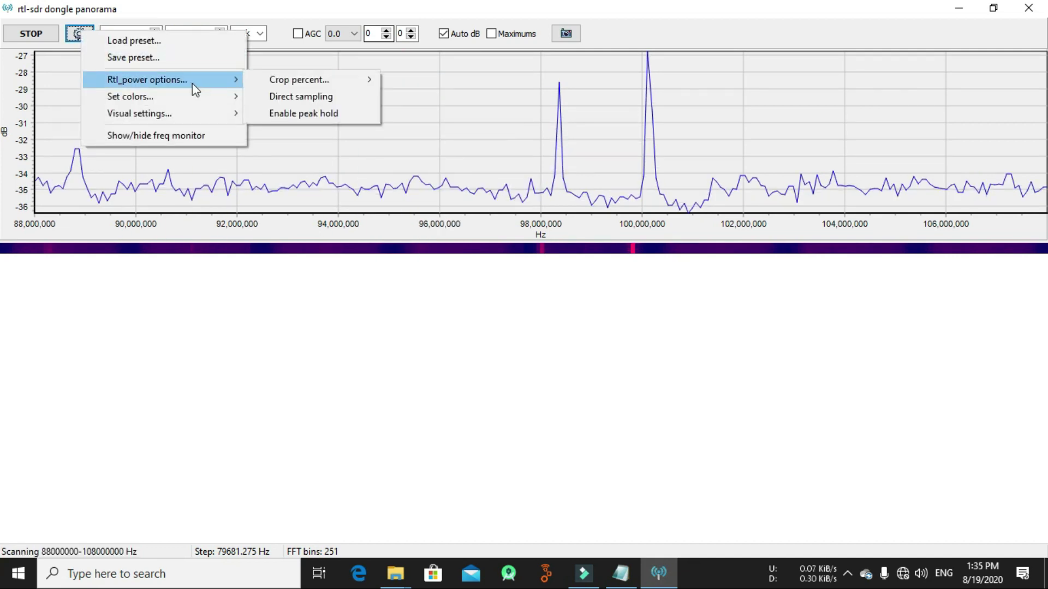
left_click(288, 113)
left_click(88, 34)
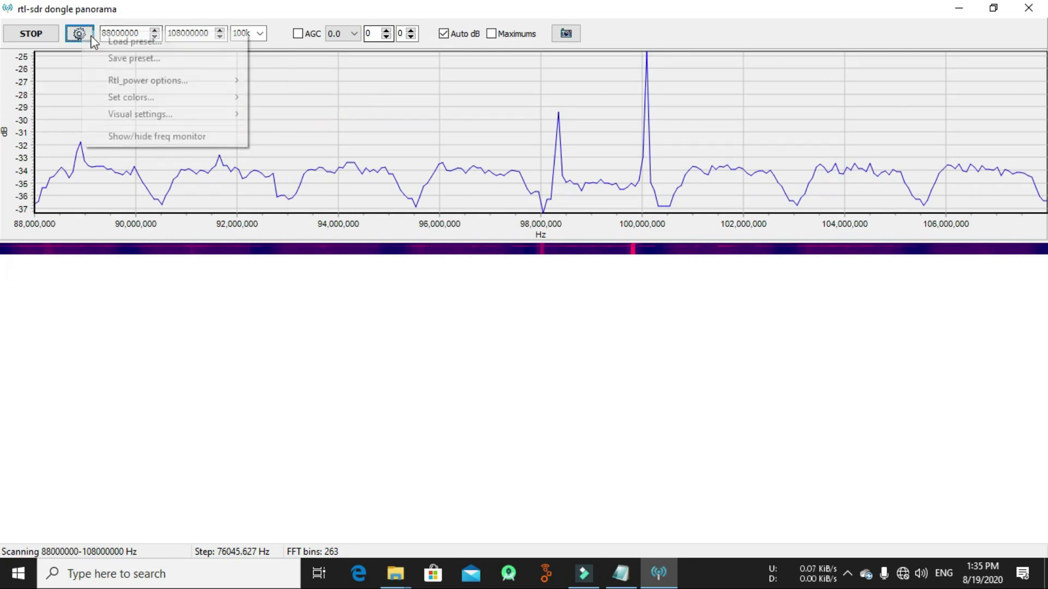
mouse_move(168, 80)
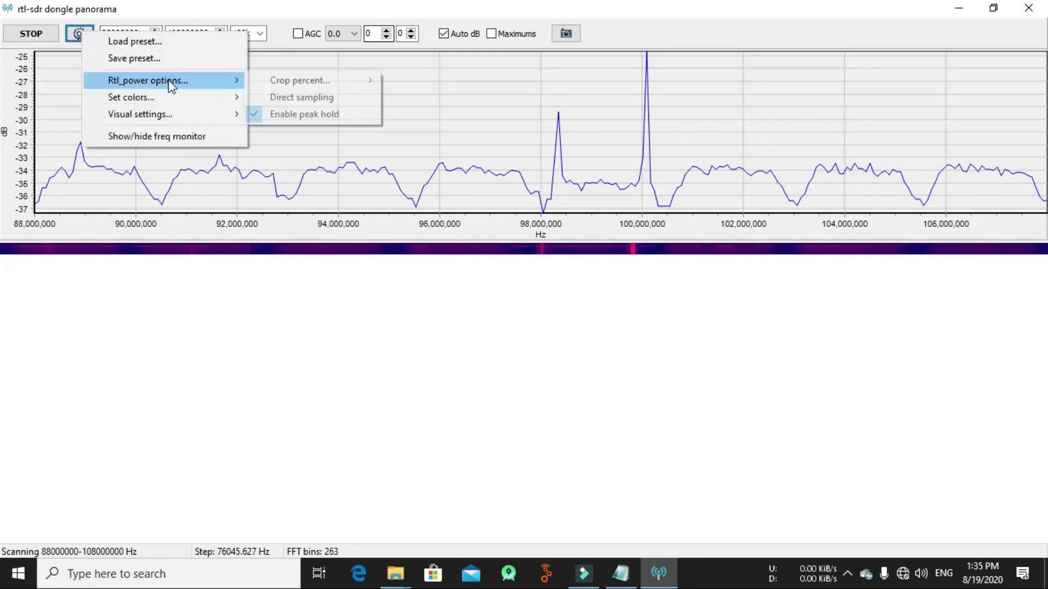
left_click(289, 114)
left_click(79, 33)
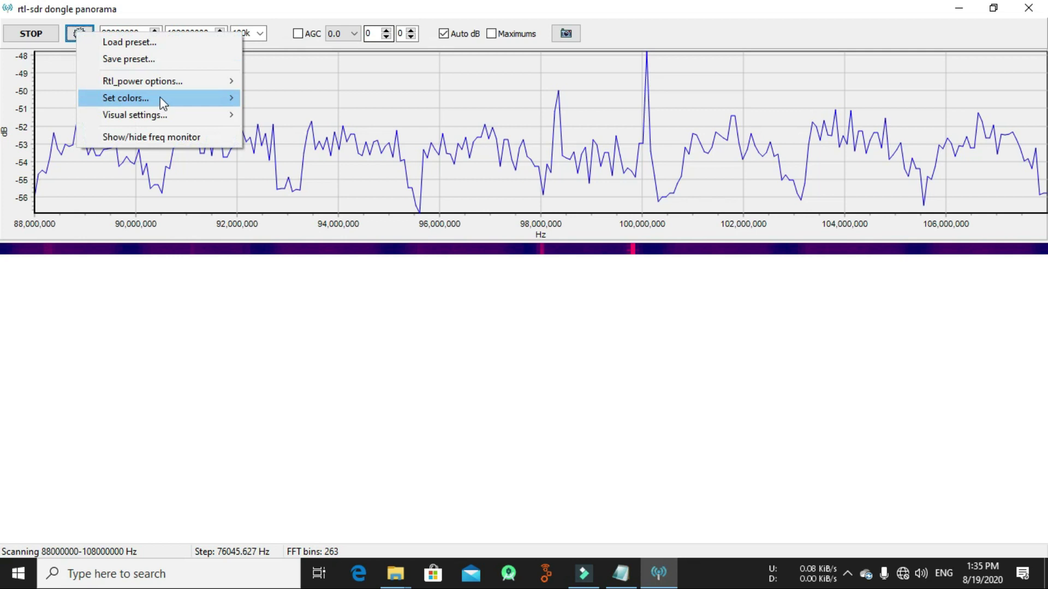
mouse_move(168, 94)
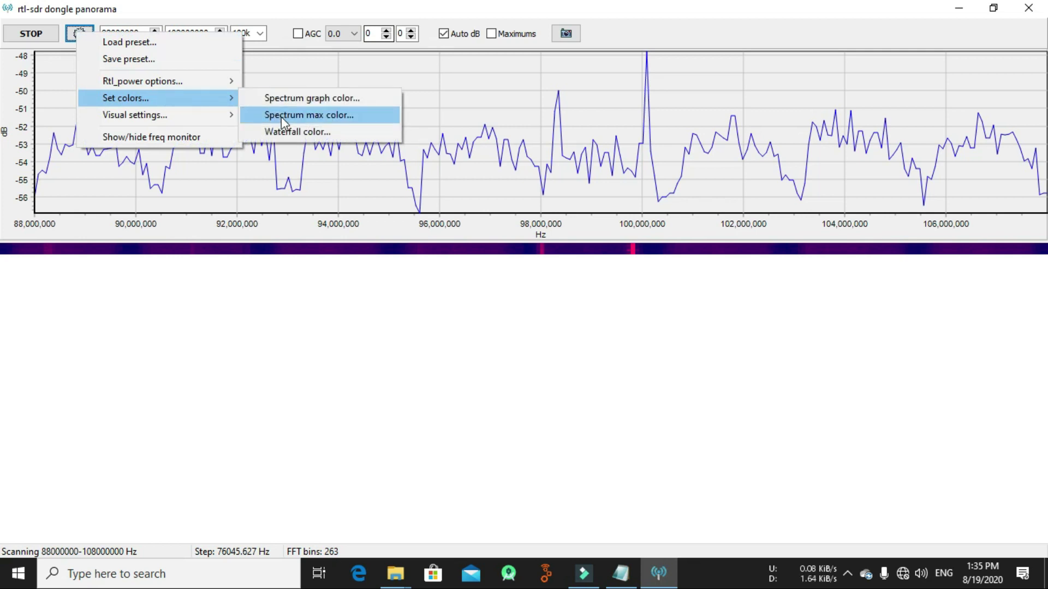
mouse_move(227, 83)
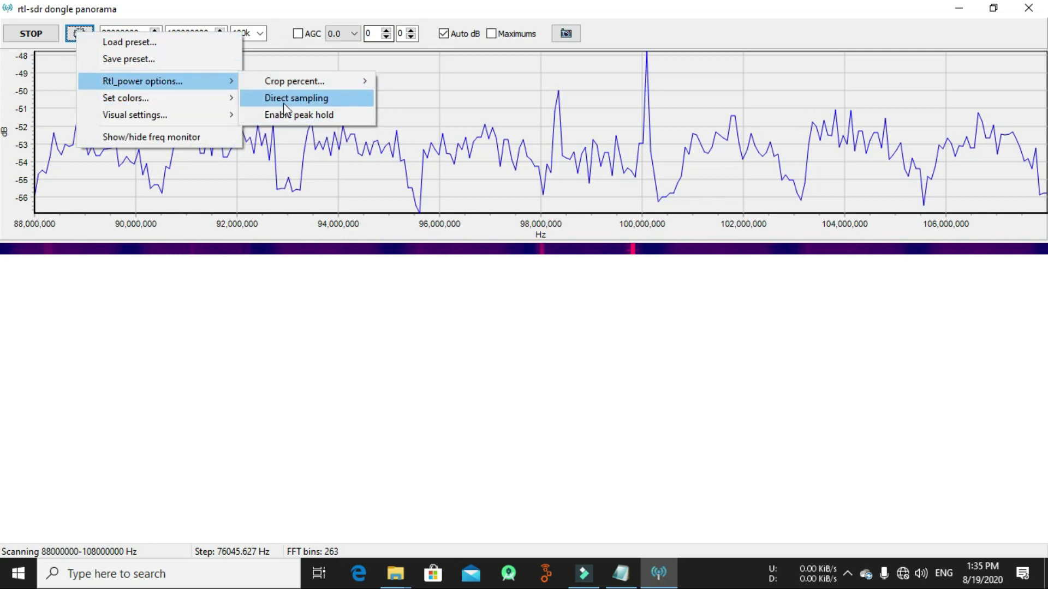
mouse_move(213, 104)
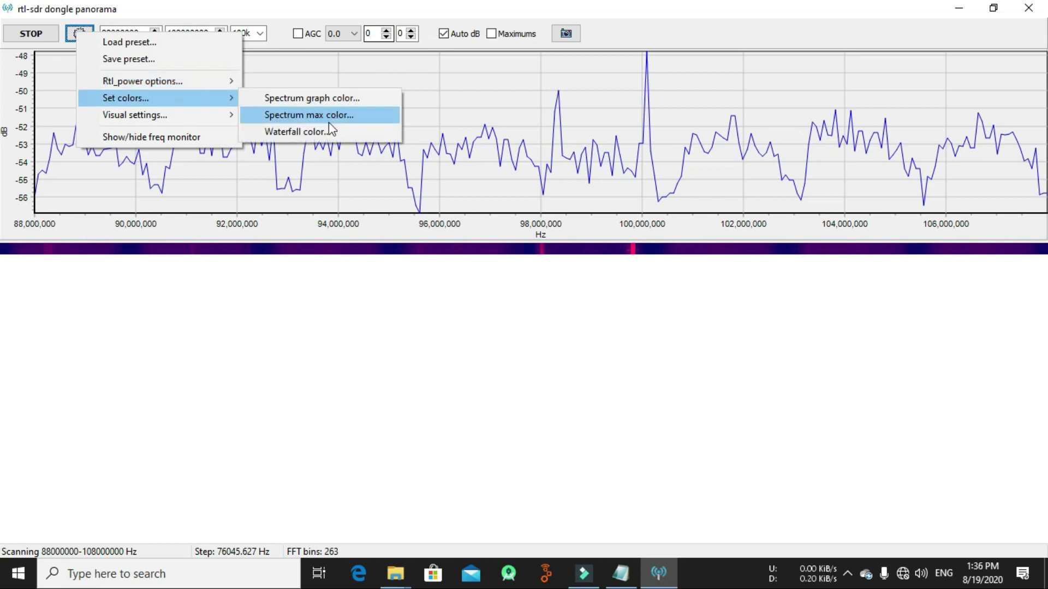
left_click(308, 132)
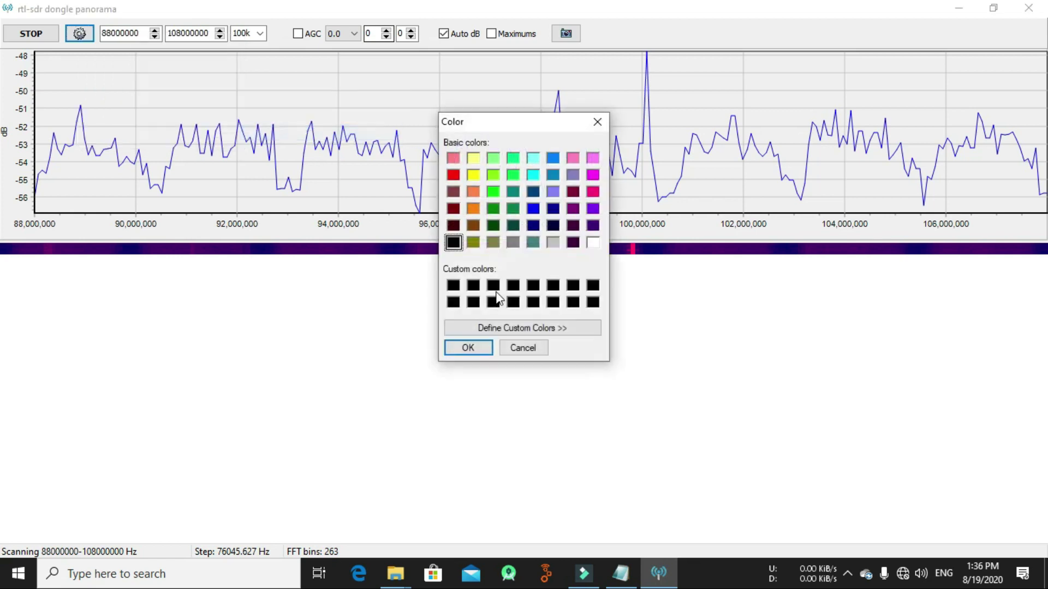
left_click(597, 121)
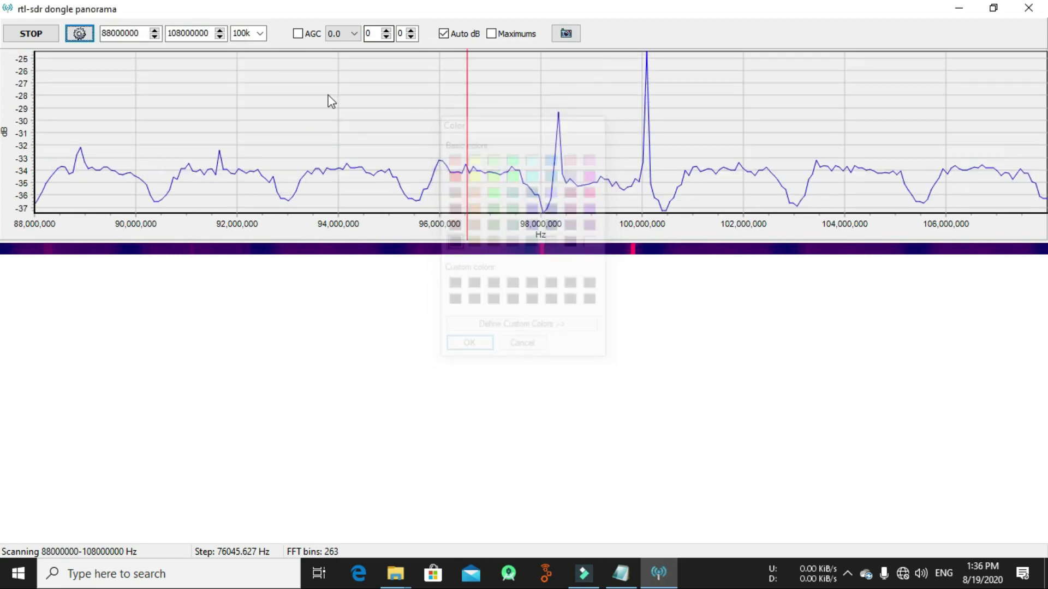
Enable Limit waterfall to screen size, Draw time marker and Mark peaks in Visual settings.
left_click(79, 34)
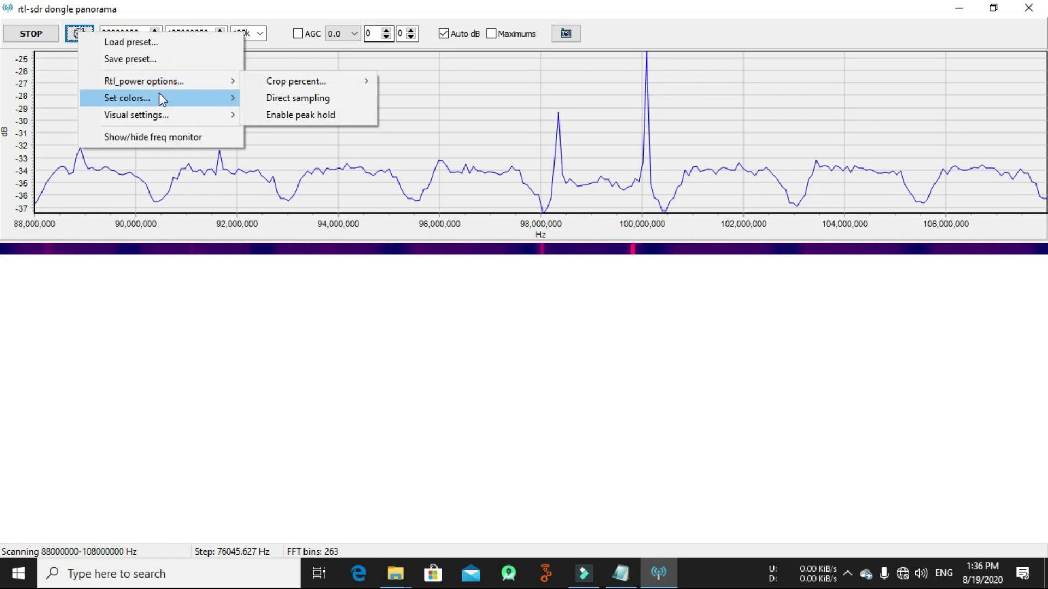
mouse_move(143, 114)
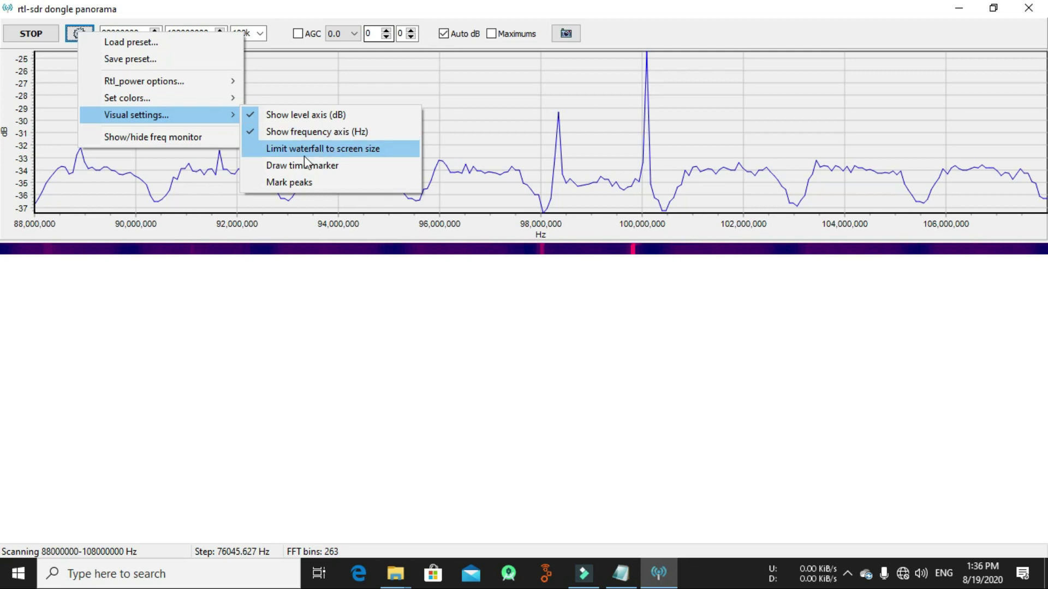
left_click(338, 153)
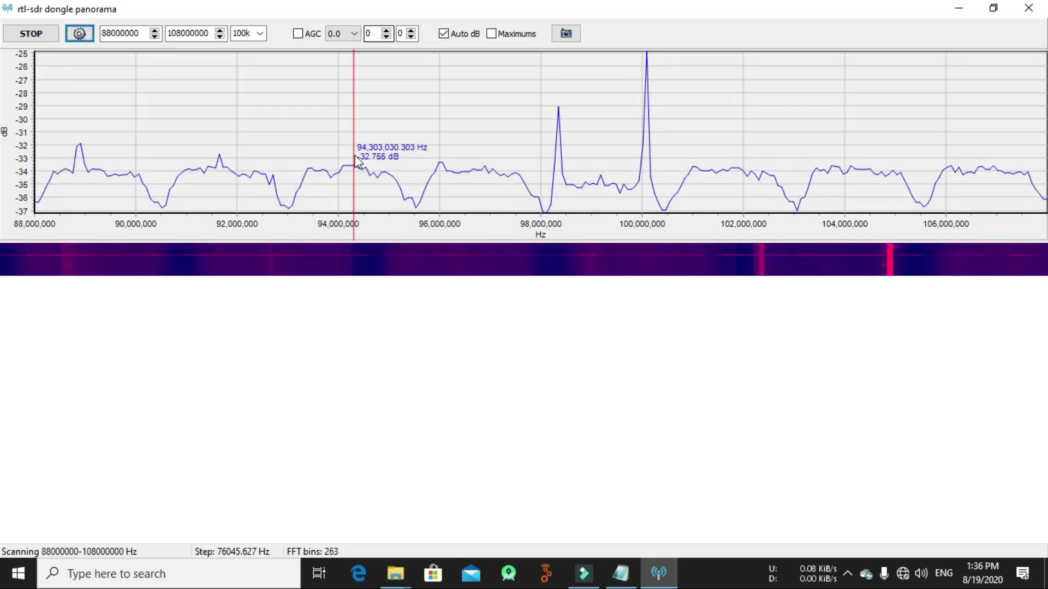
left_click(79, 33)
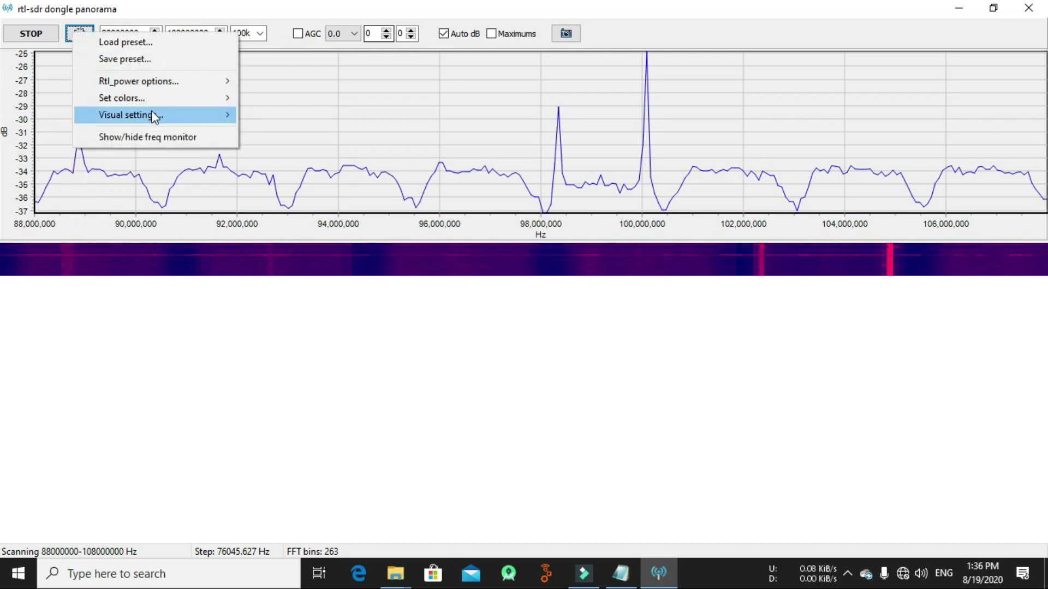
left_click(334, 167)
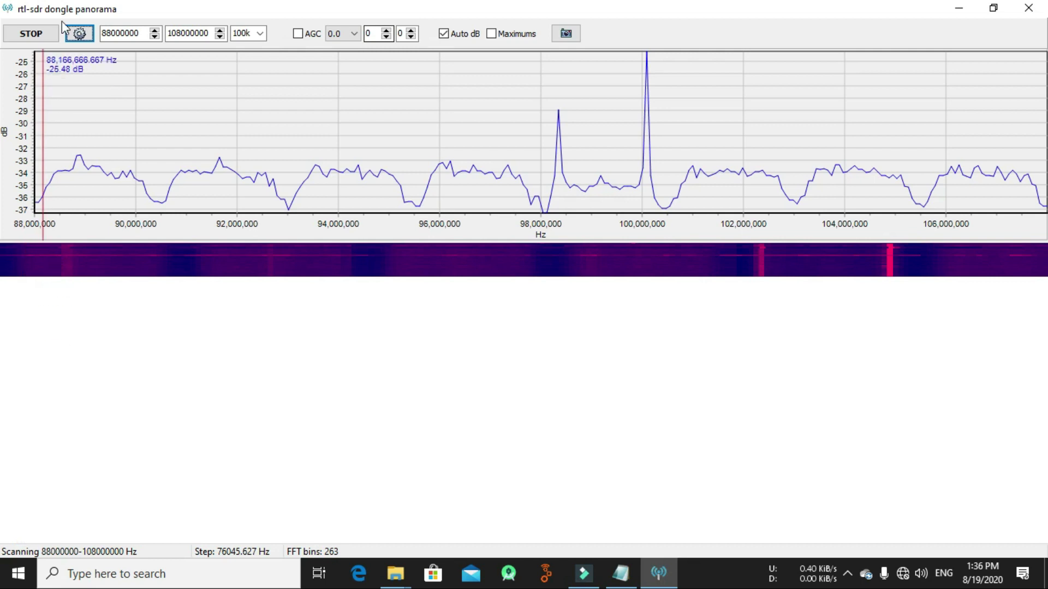
left_click(79, 33)
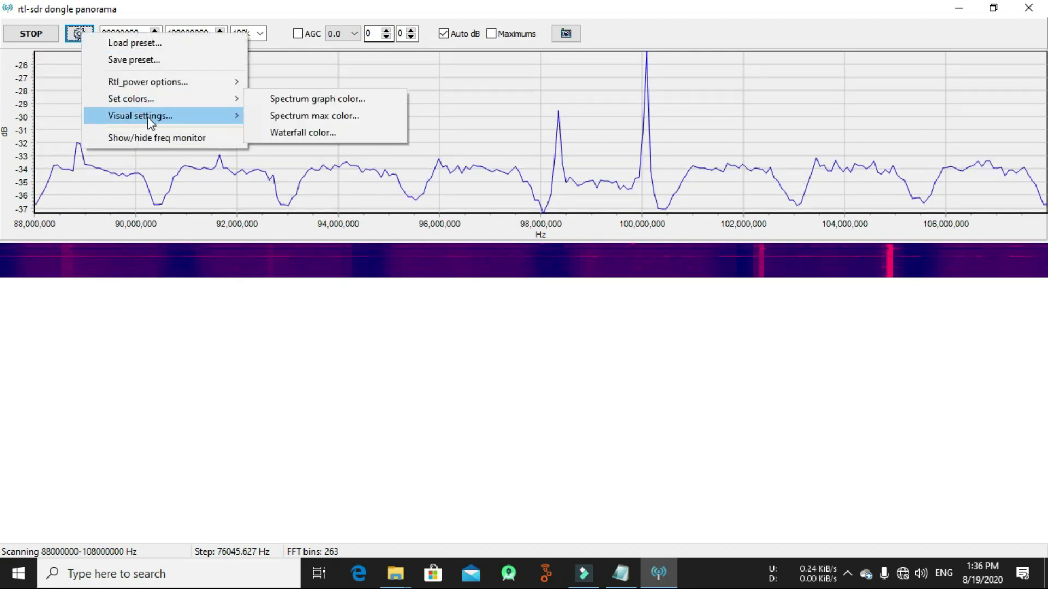
mouse_move(148, 117)
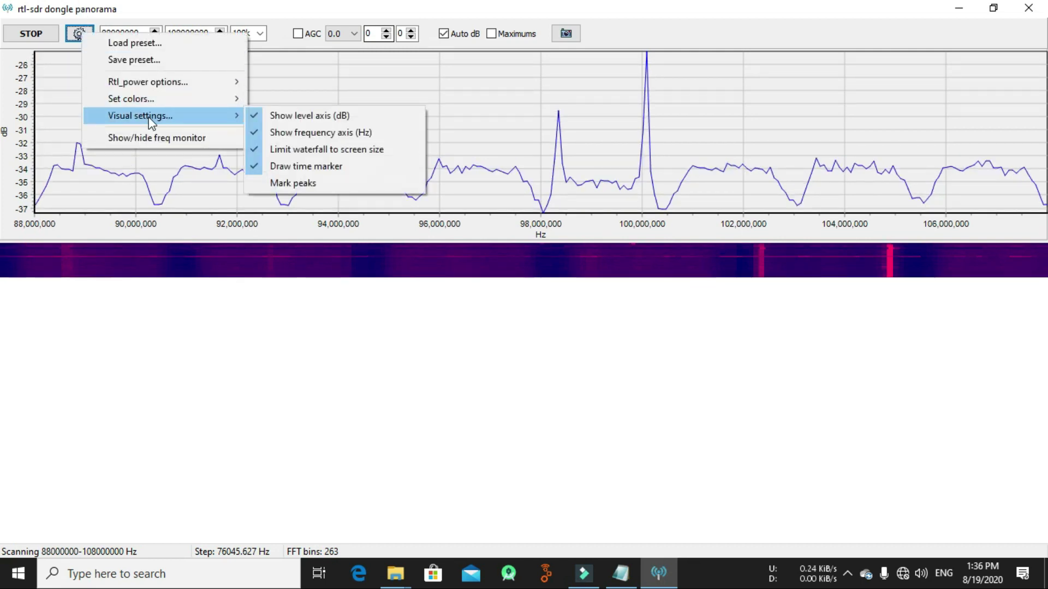
left_click(301, 184)
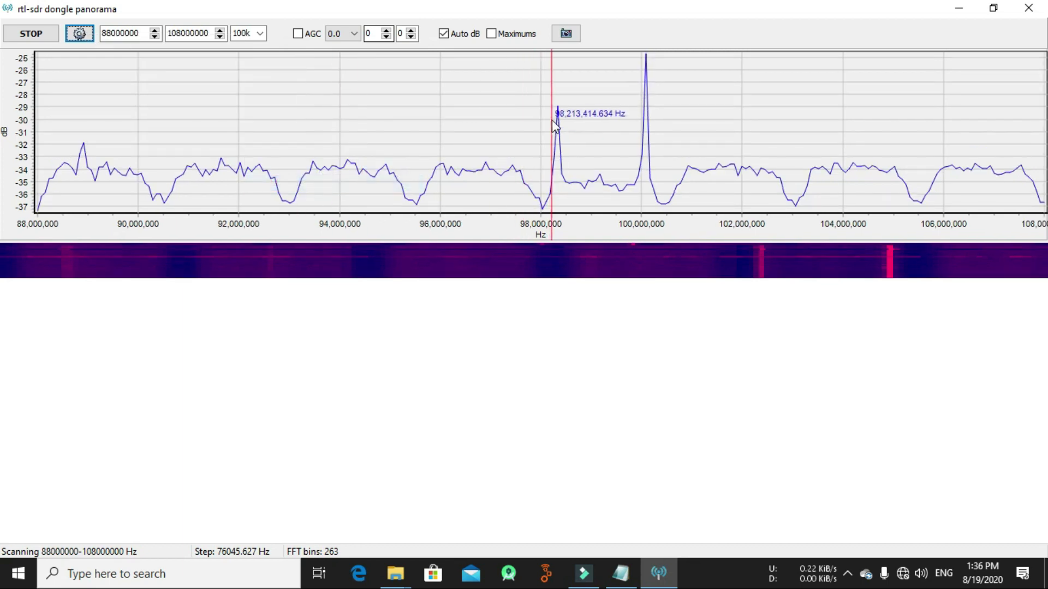
left_click(87, 32)
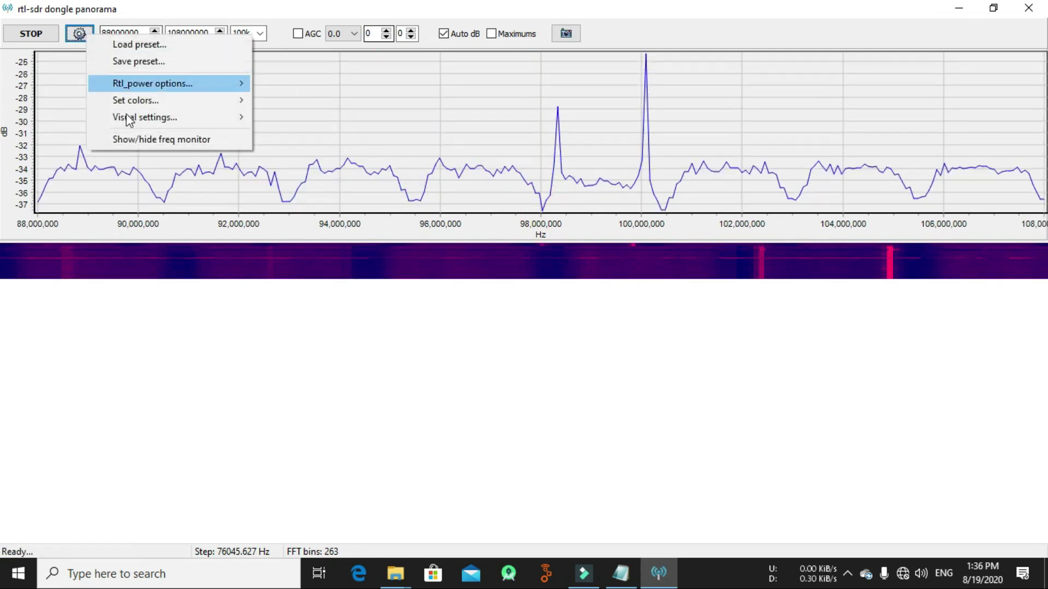
Open the freq monitor, widen it, and place it over the left of the spectrum.
left_click(158, 140)
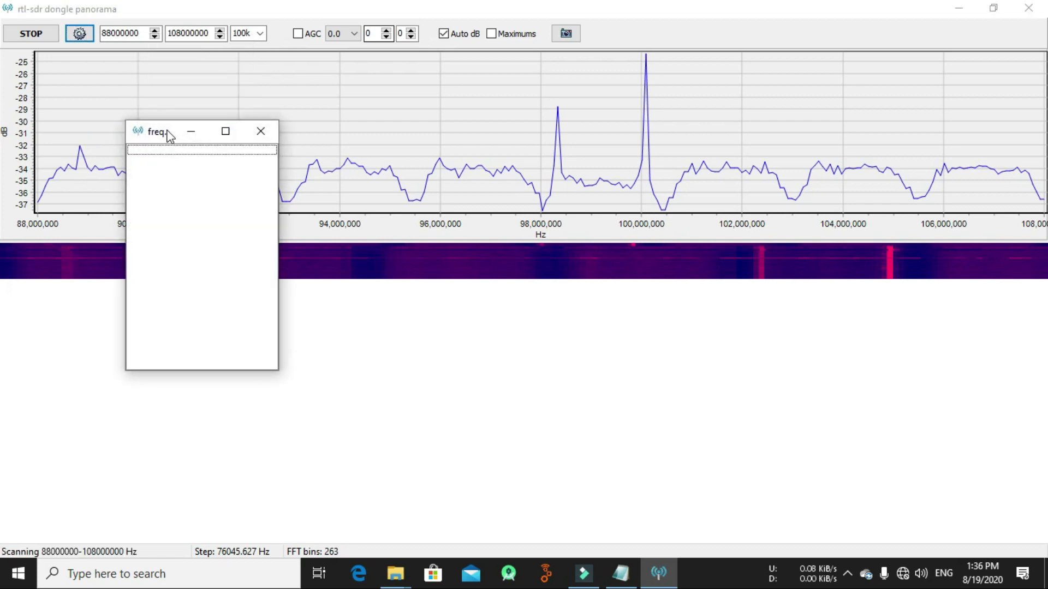
left_click_drag(170, 134, 680, 84)
left_click_drag(795, 149, 893, 137)
left_click_drag(750, 85, 201, 113)
mouse_move(374, 106)
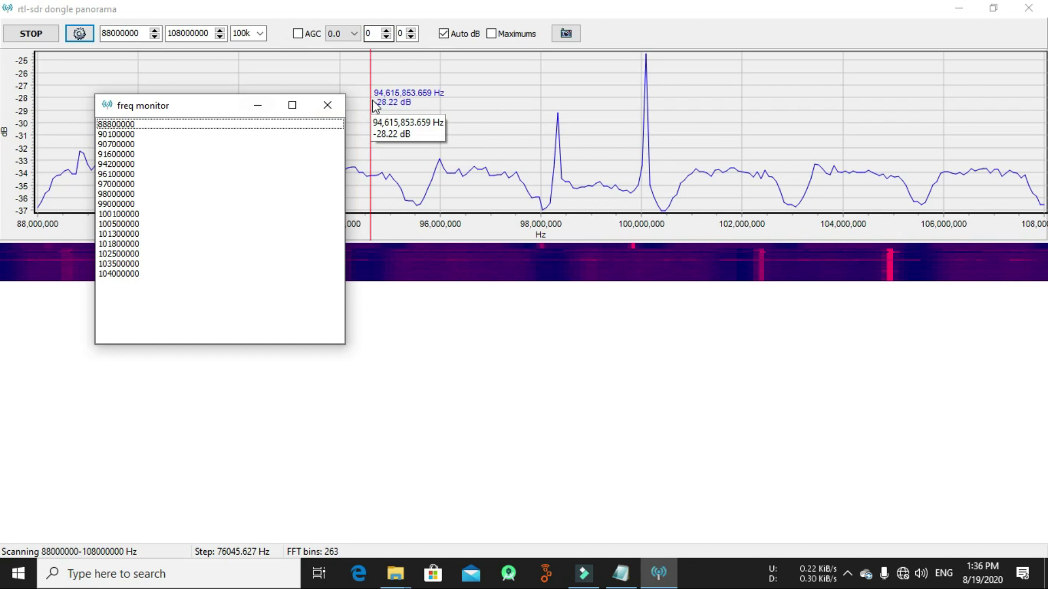
Save spectrum and waterfall bitmaps, close the frequency monitor and stop the 88–108 MHz scan.
left_click(570, 36)
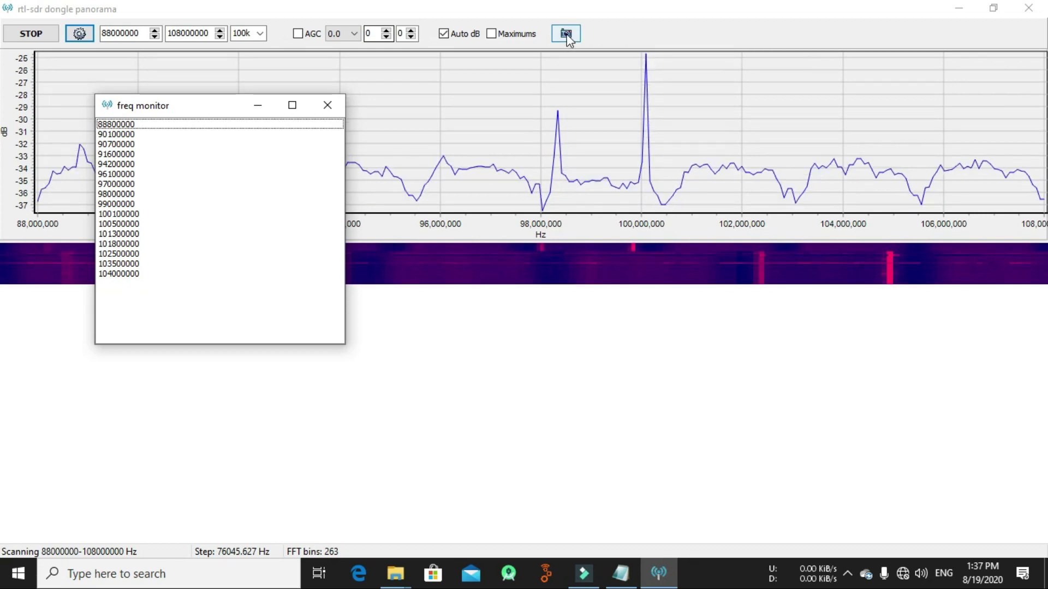
left_click(568, 36)
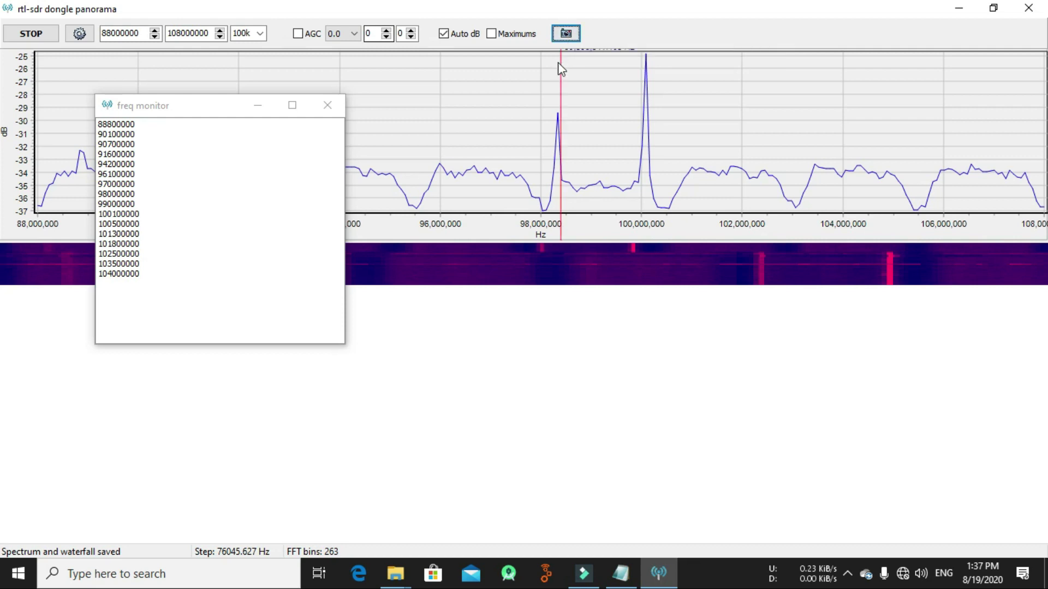
left_click_drag(193, 110, 290, 114)
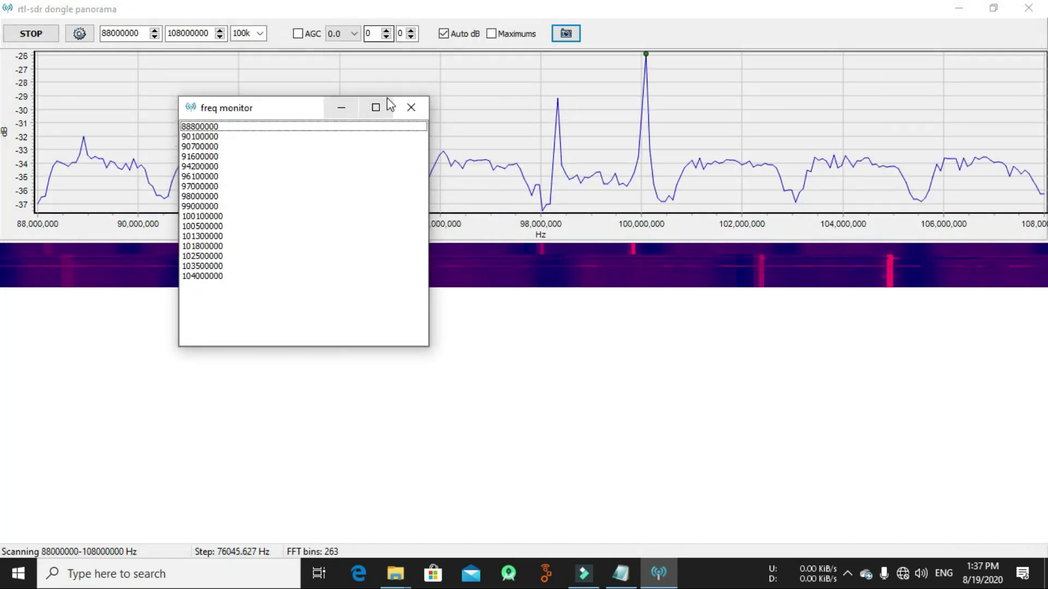
left_click(409, 106)
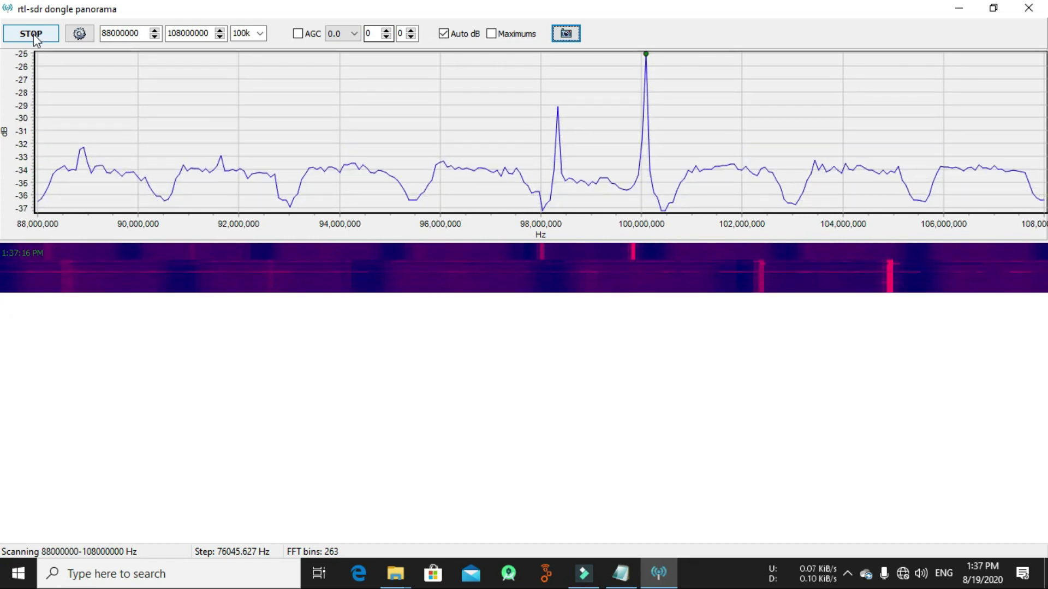
left_click(34, 34)
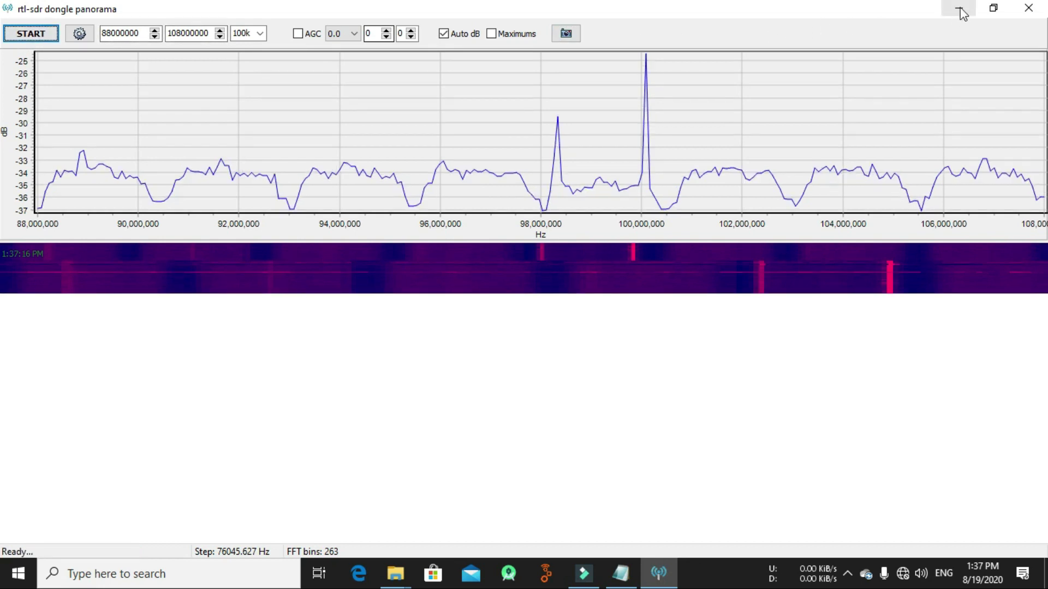
Close RTL Panorama and open the saved spectrum bitmap in Photos from the maximized rtlpan_ folder.
left_click(1023, 10)
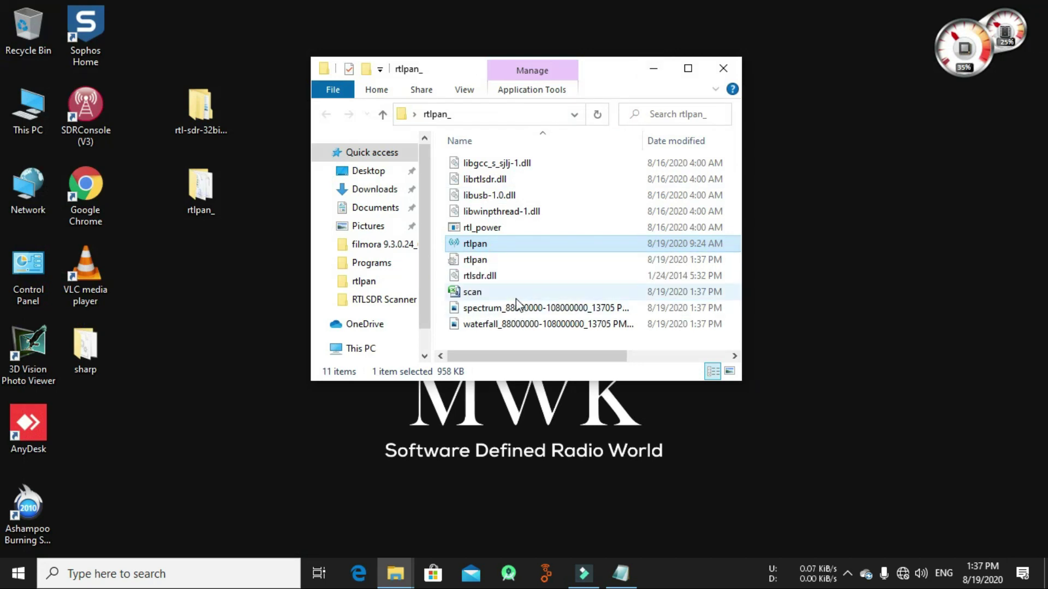
left_click(688, 69)
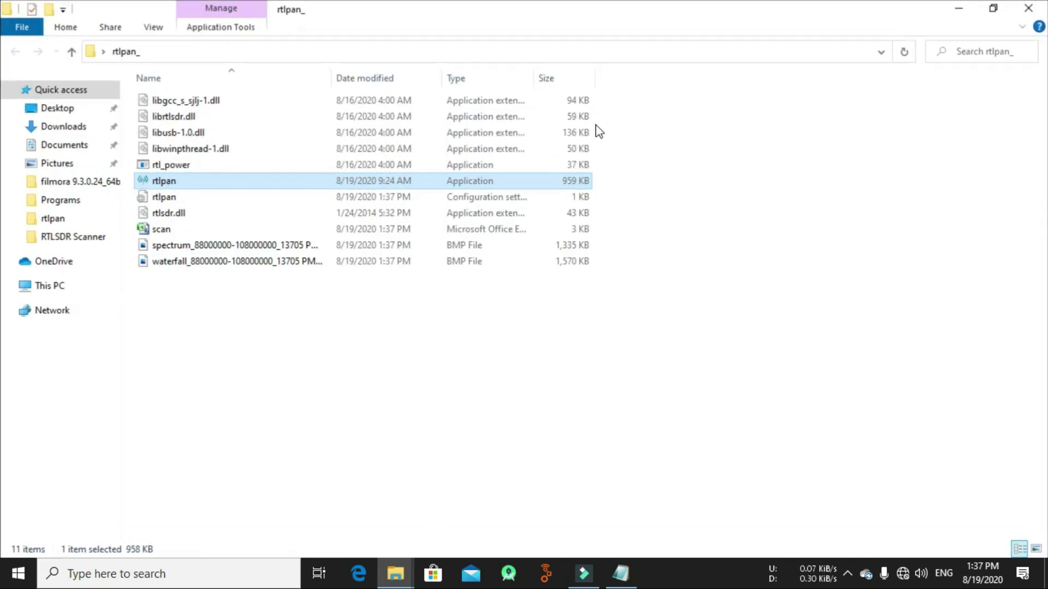
double_click(200, 248)
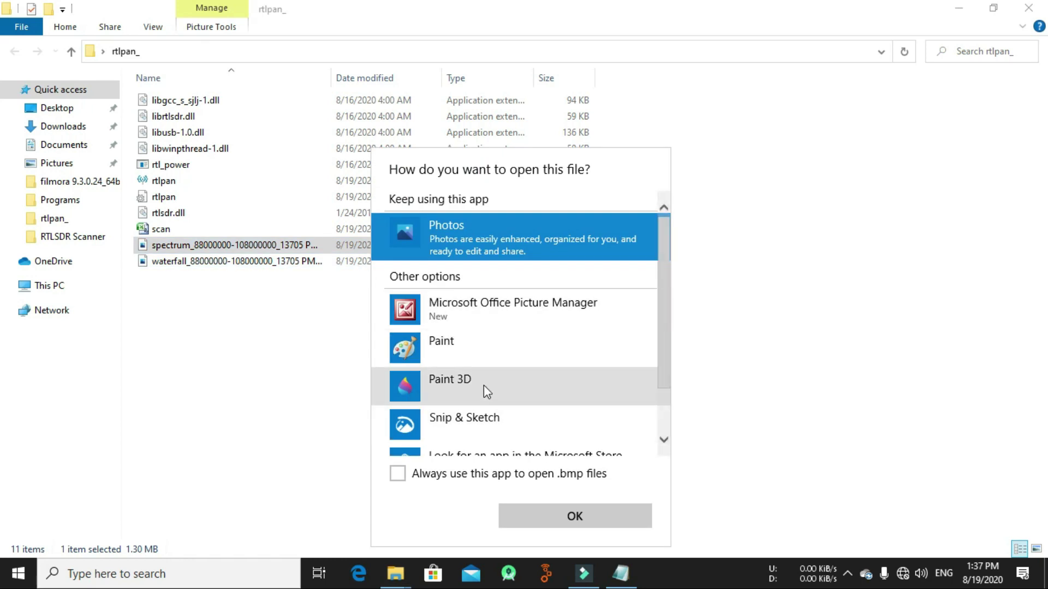
scroll(488, 390, "down", 1)
scroll(447, 397, "up", 1)
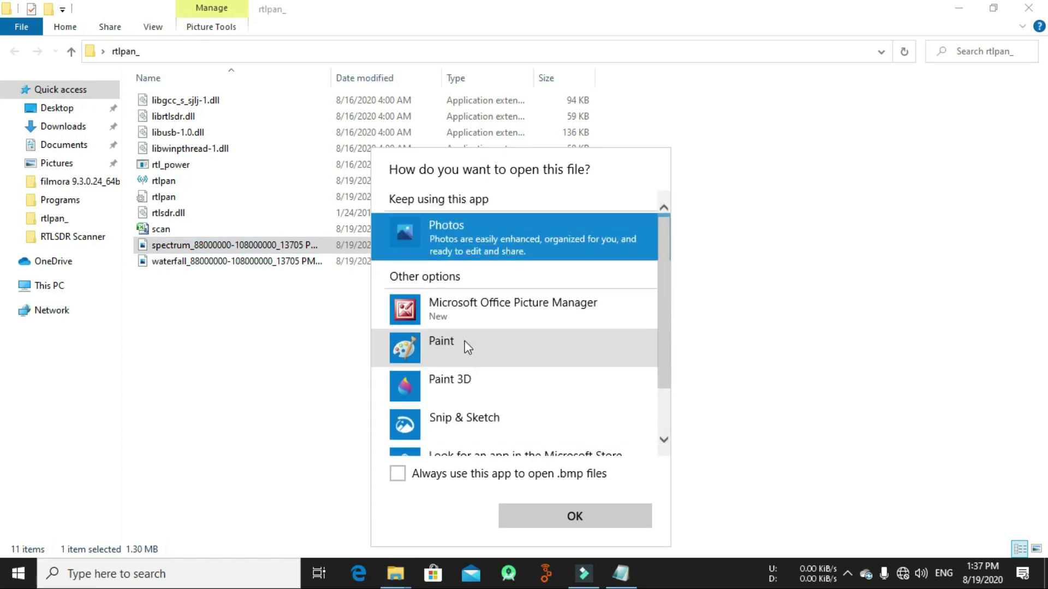
left_click(545, 513)
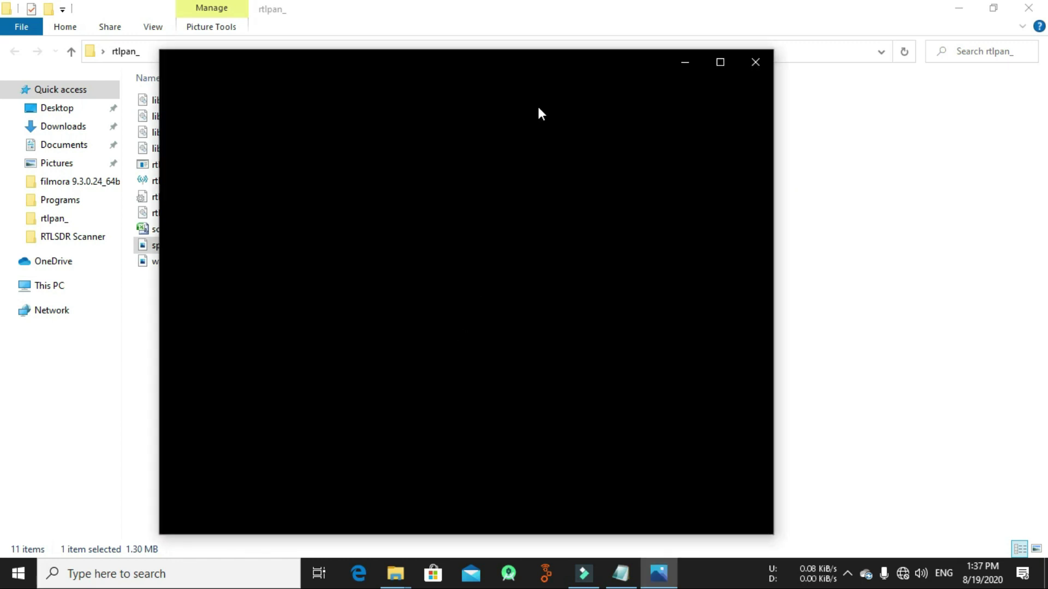
Minimize Photos and select the scan CSV file in the rtlpan_ folder.
left_click_drag(478, 67, 543, 65)
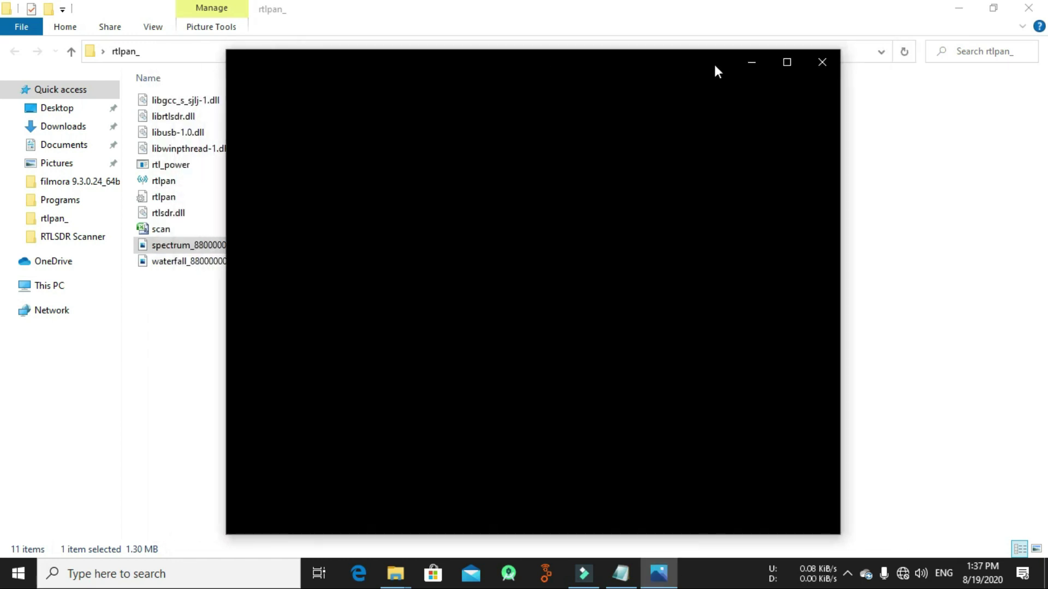
left_click(748, 62)
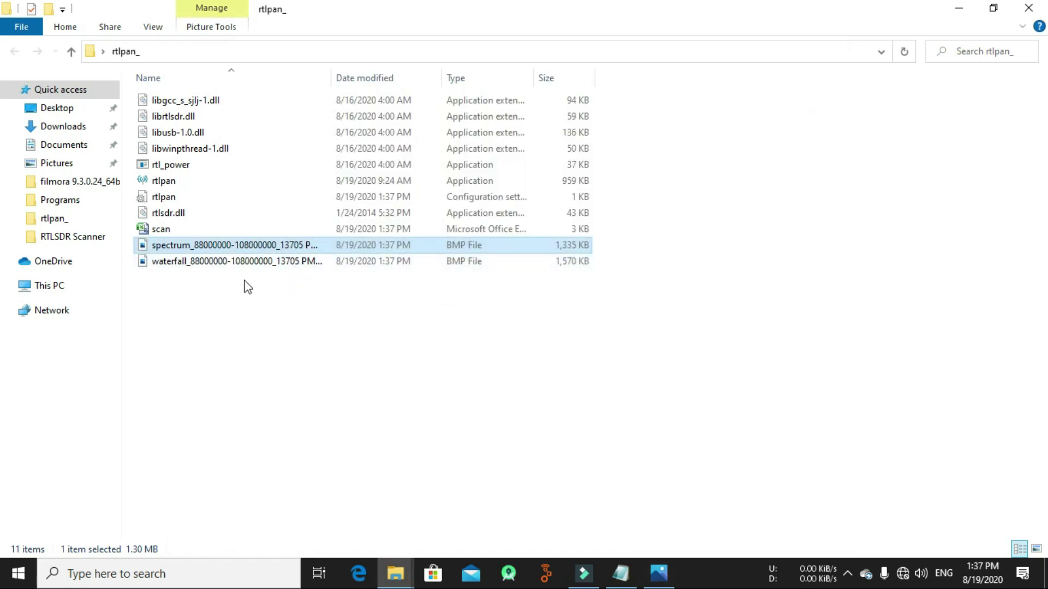
left_click(176, 229)
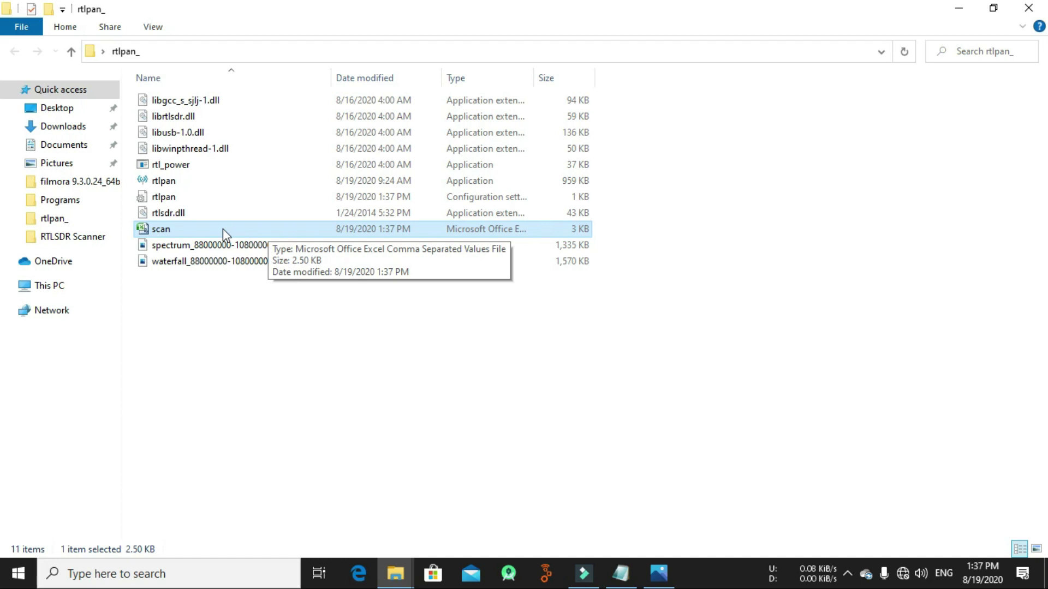
double_click(344, 230)
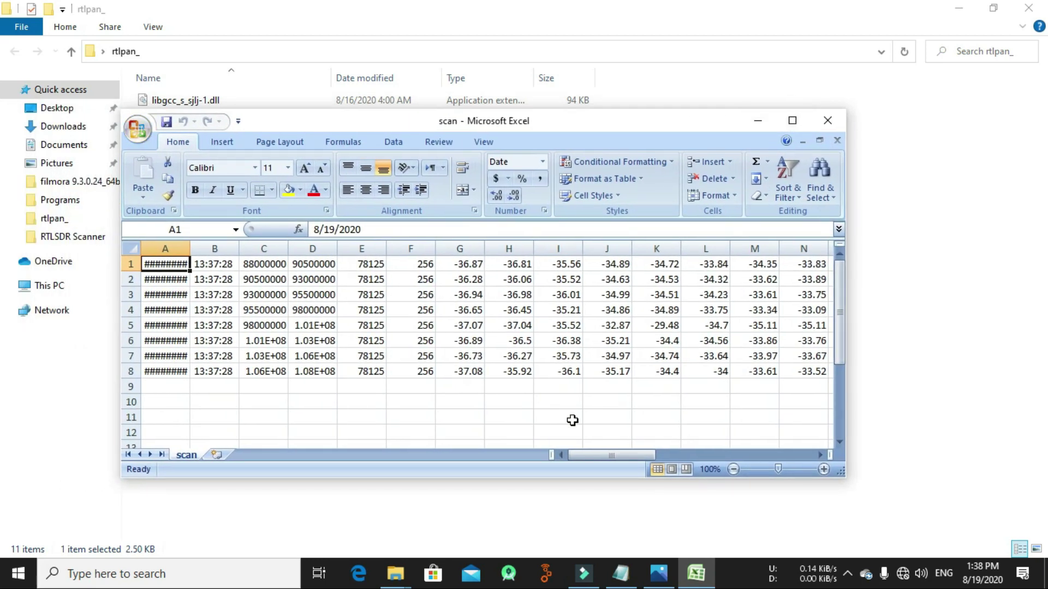
left_click_drag(623, 454, 562, 452)
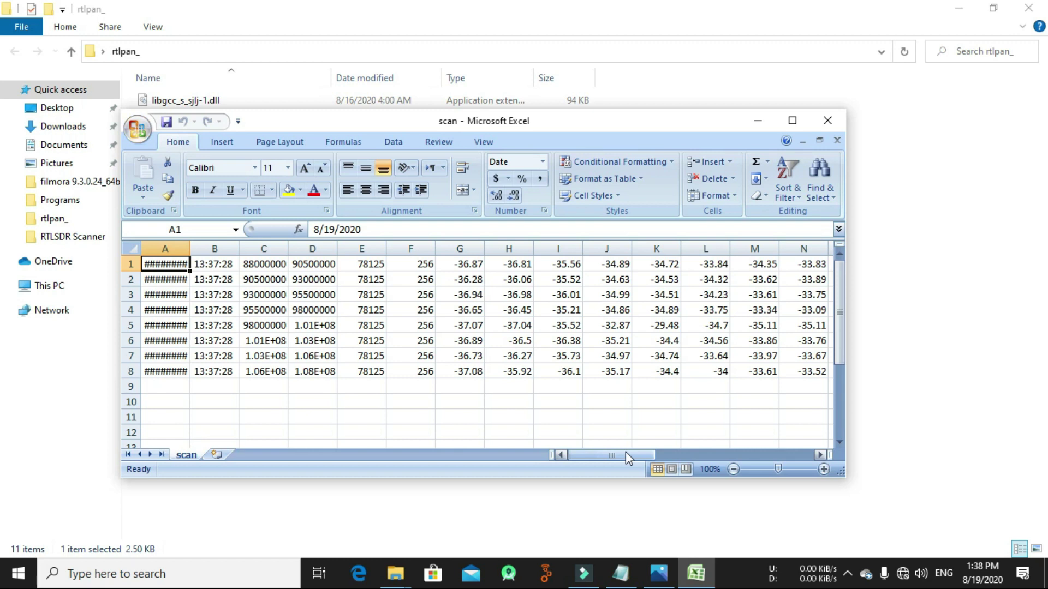
mouse_move(625, 451)
left_mouse_down()
mouse_move(787, 443)
mouse_move(613, 457)
left_mouse_up()
left_click(827, 120)
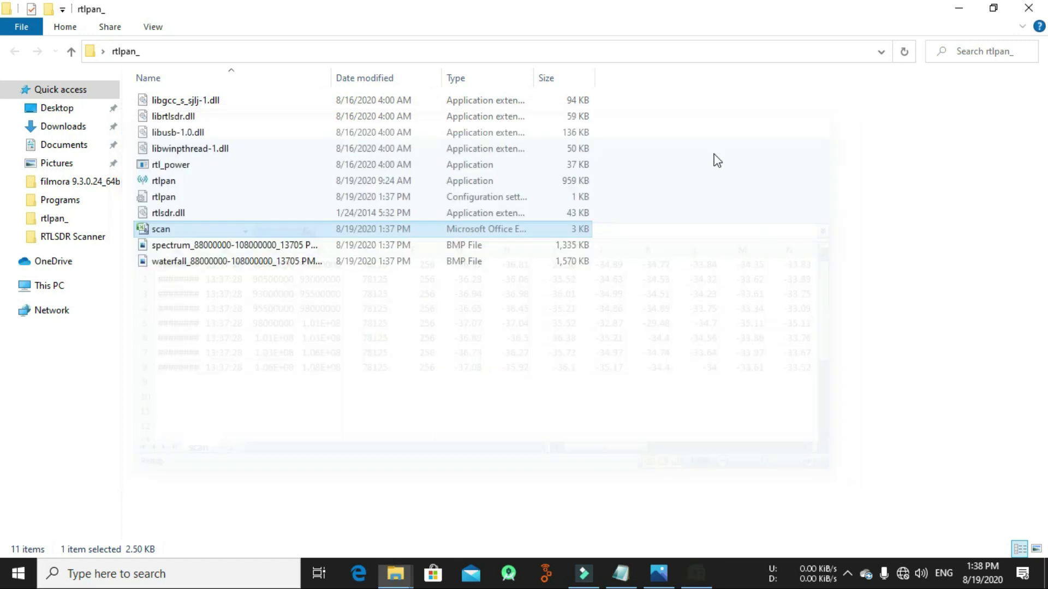
Close the rtlpan_ folder and restore the Photos window showing the spectrum bitmap.
left_click(230, 350)
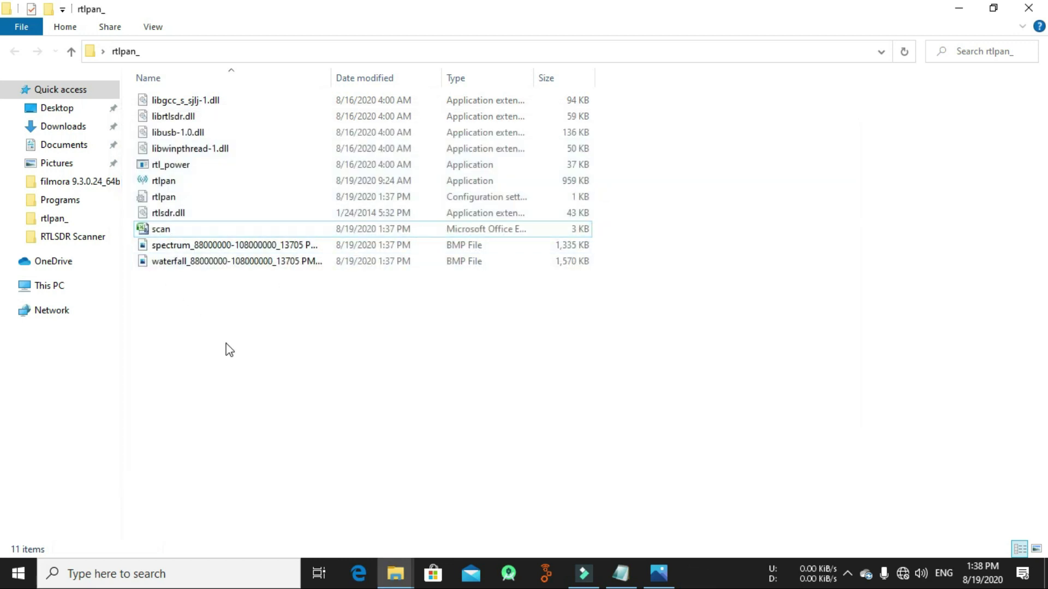
left_click(1028, 8)
left_click(655, 576)
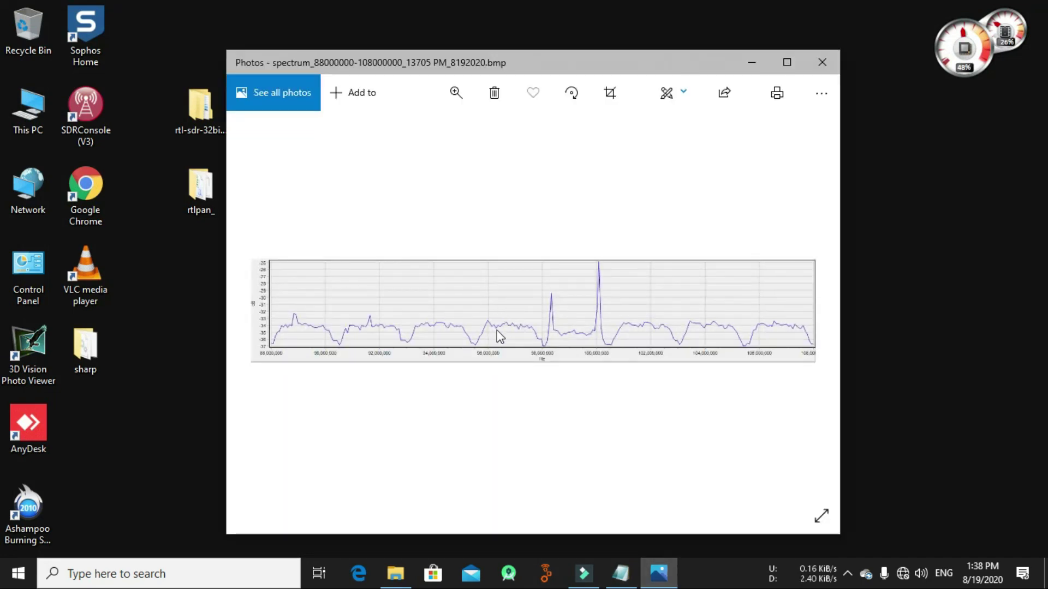
scroll(496, 329, "down", 1)
scroll(518, 328, "down", 1)
scroll(524, 311, "up", 1)
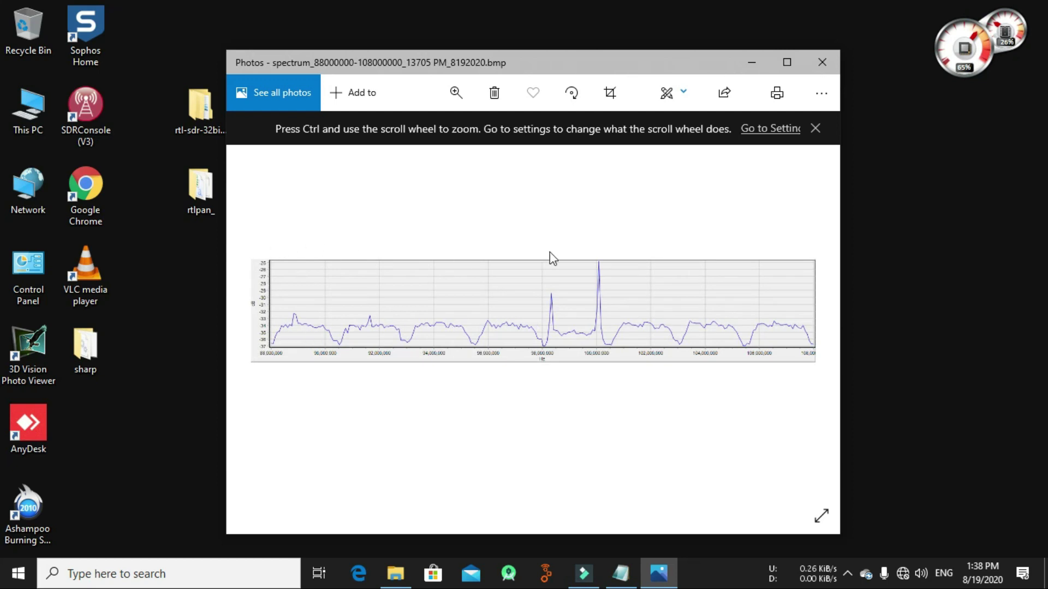
Maximize Photos, flip between the spectrum and waterfall bitmaps, then close it.
left_click(786, 65)
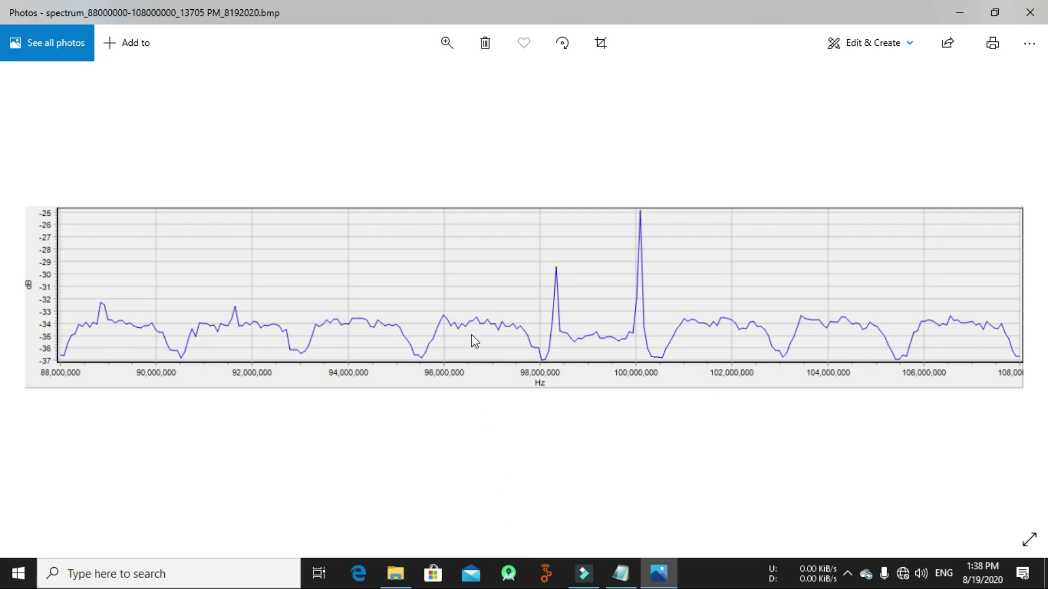
scroll(474, 342, "down", 1)
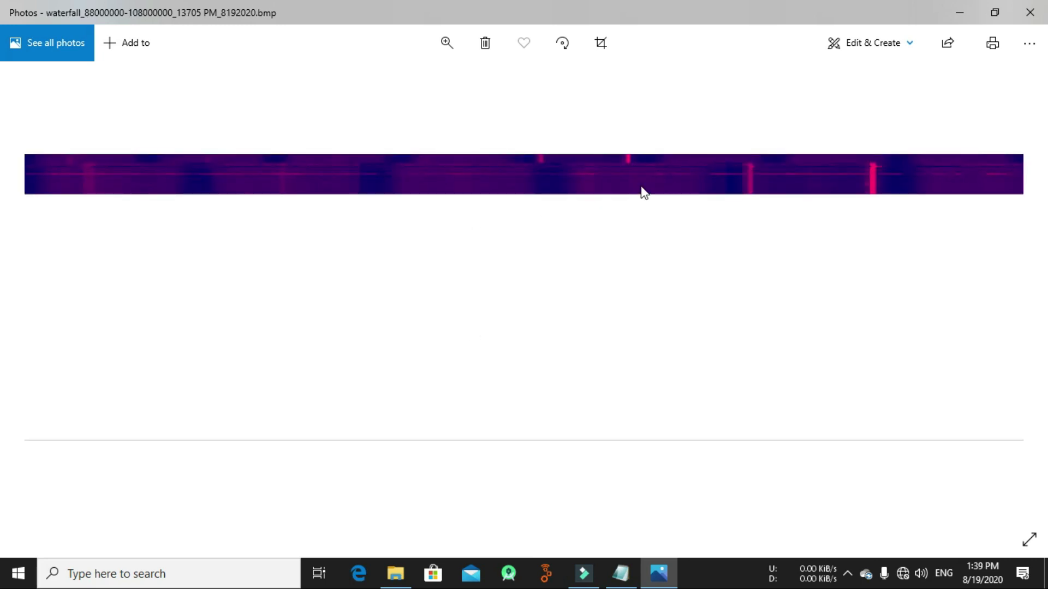
scroll(266, 236, "up", 1)
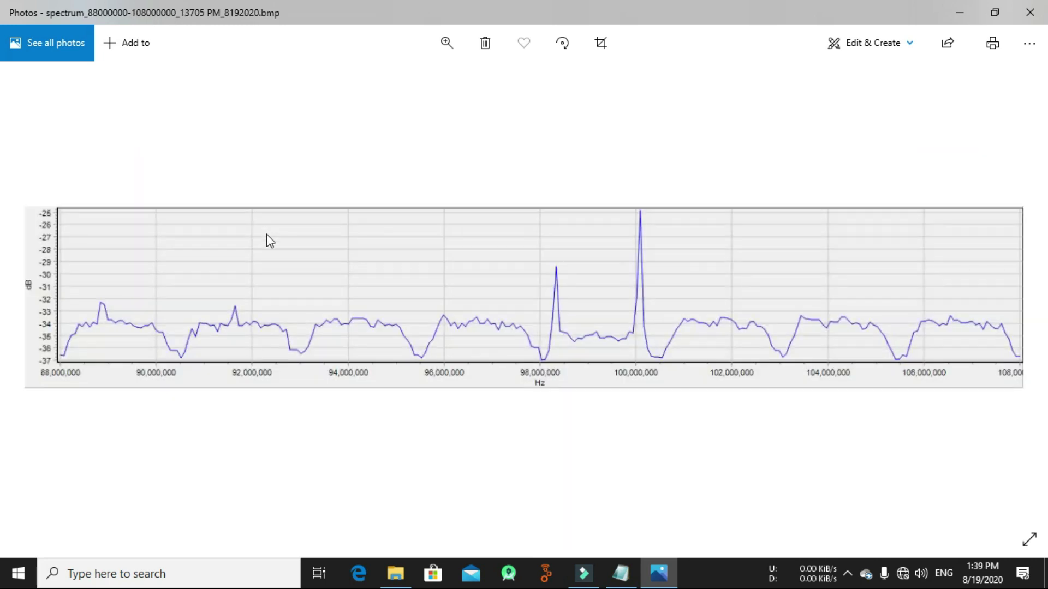
scroll(273, 245, "down", 1)
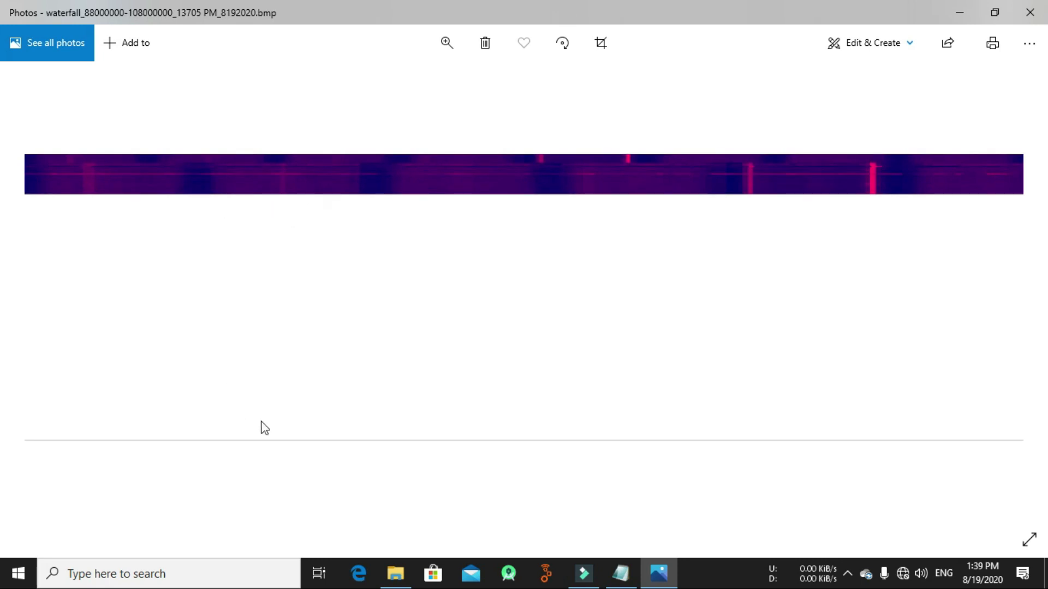
scroll(418, 360, "up", 1)
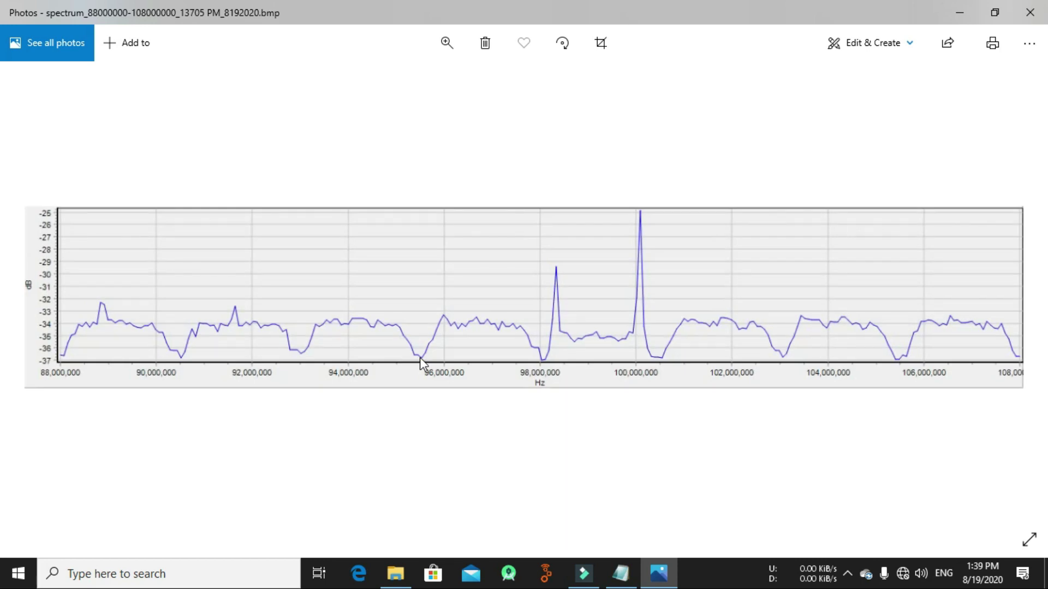
left_click(1029, 12)
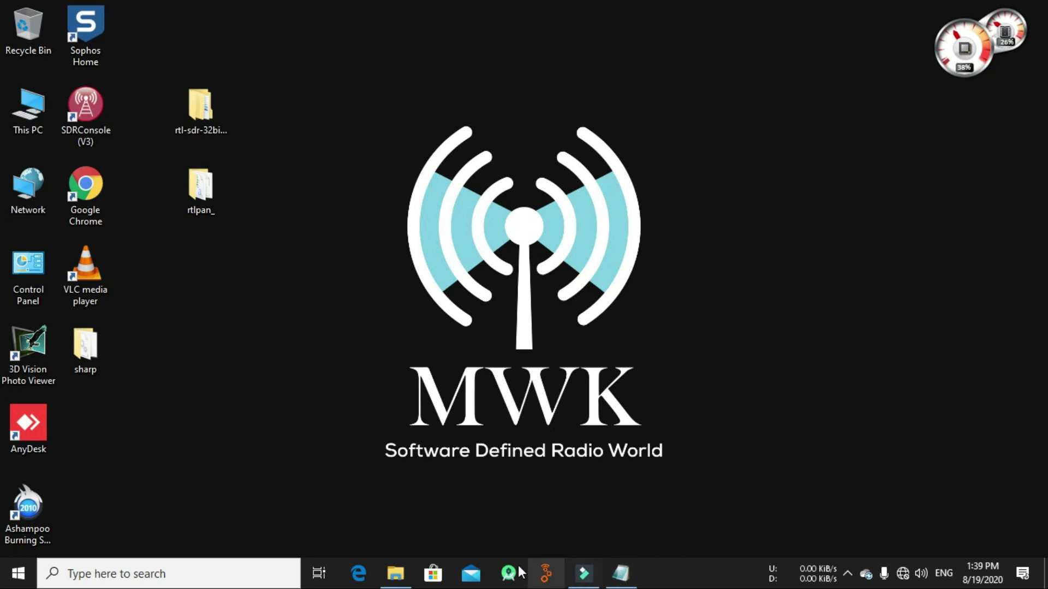
double_click(202, 186)
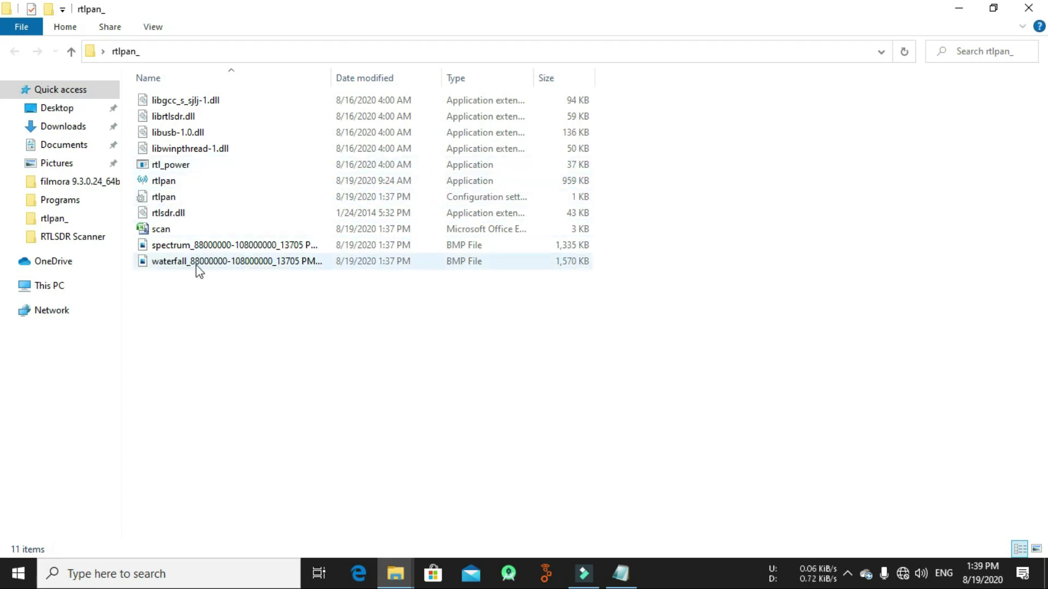
double_click(173, 183)
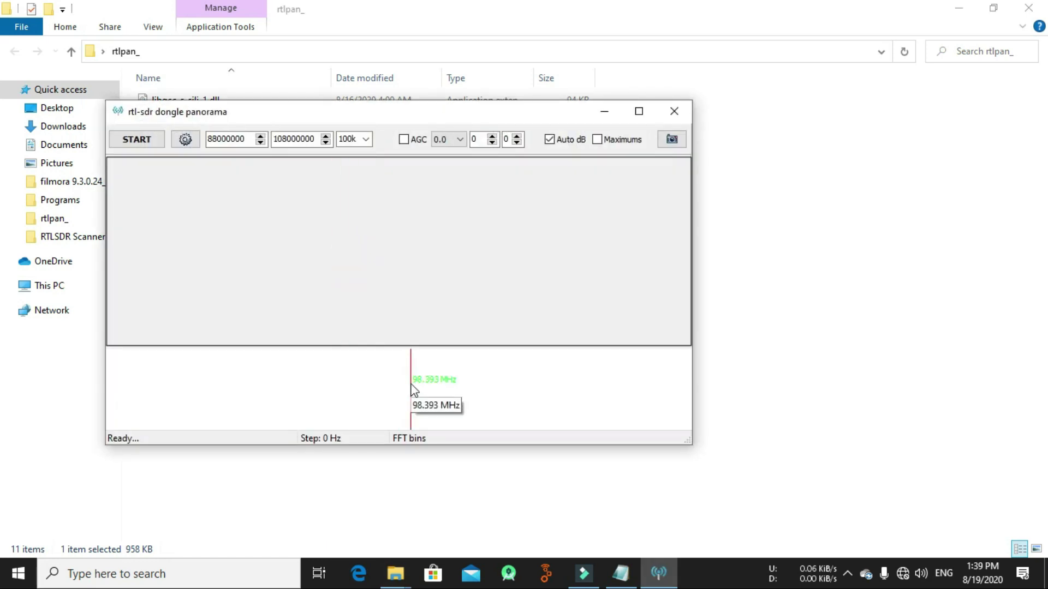
left_click(677, 111)
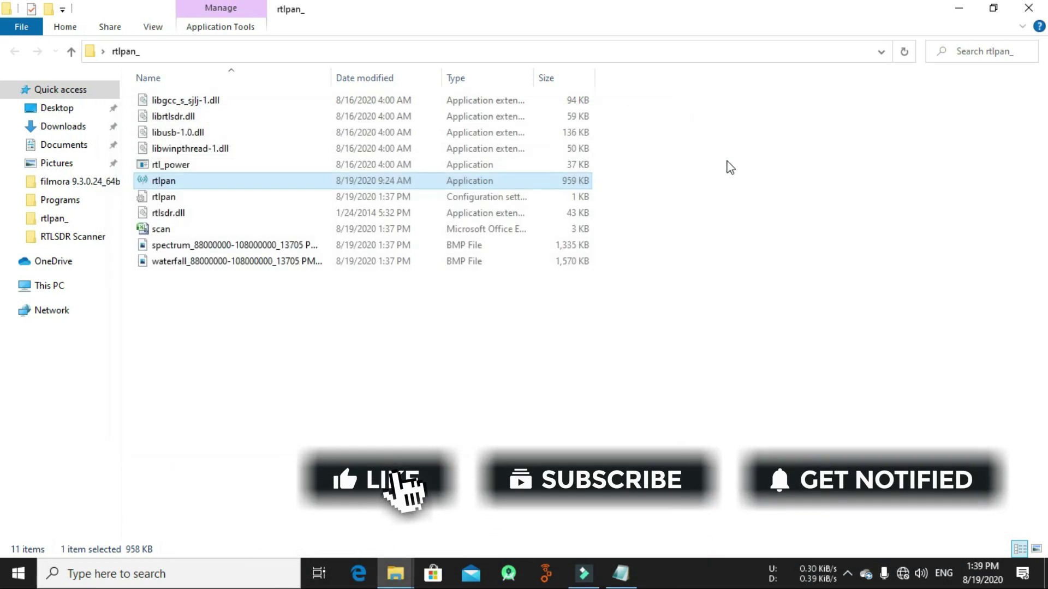
left_click(1029, 8)
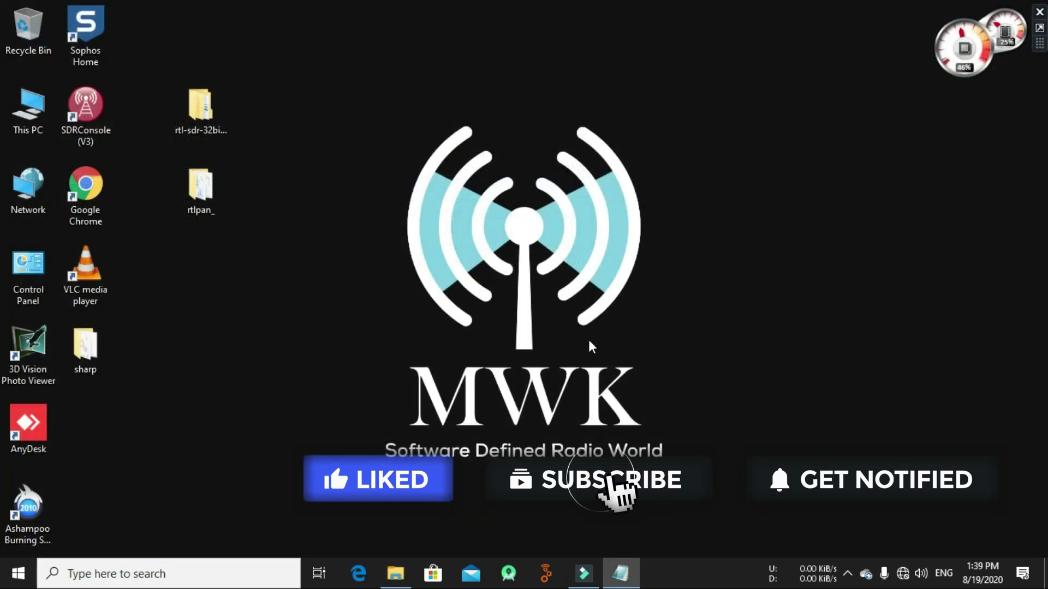